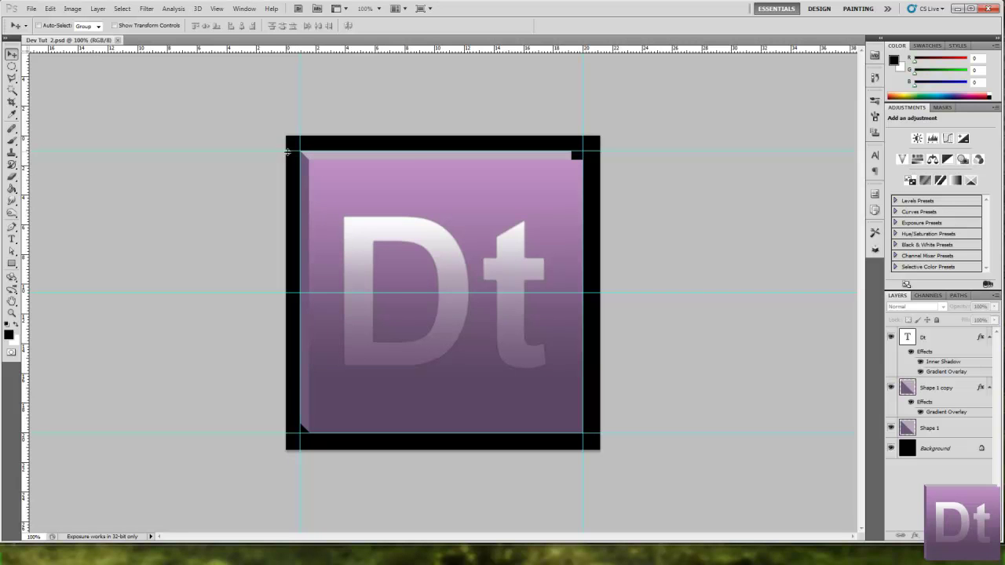
Create a new 600 × 600 pixel document and fill its background with black.
{"action": "left_click", "coordinate": [32, 9]}
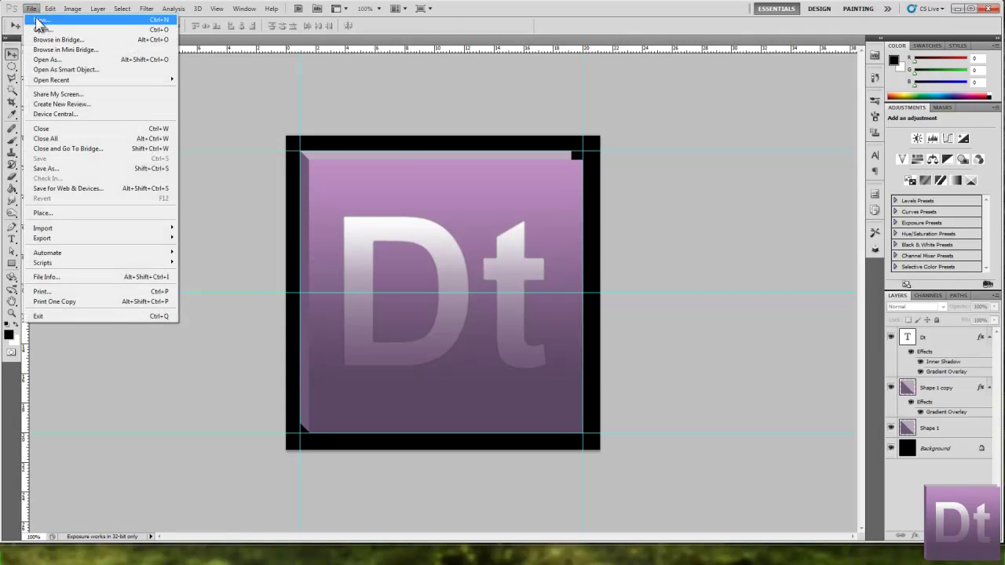
{"action": "left_click", "coordinate": [34, 11]}
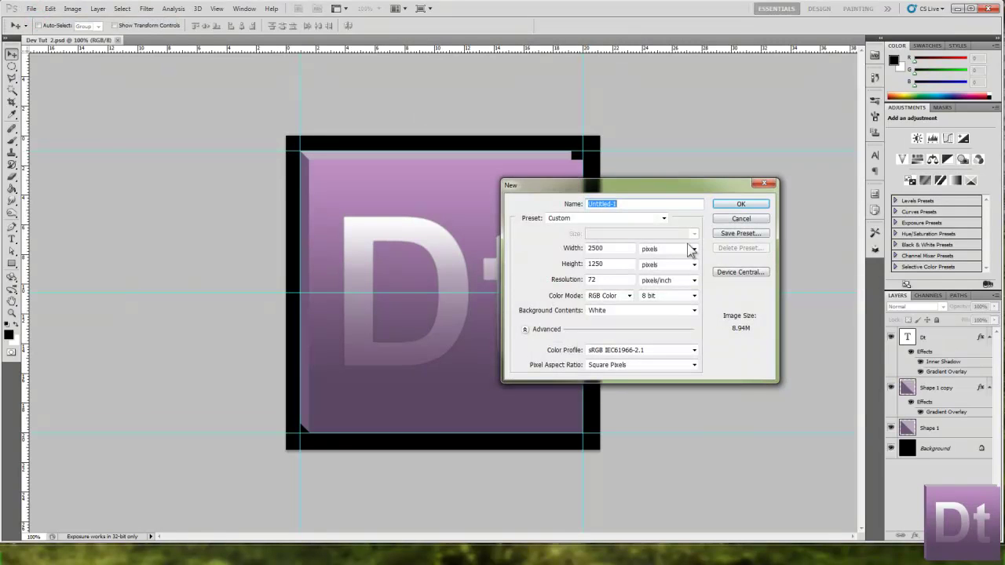
{"action": "double_click", "coordinate": [601, 248]}
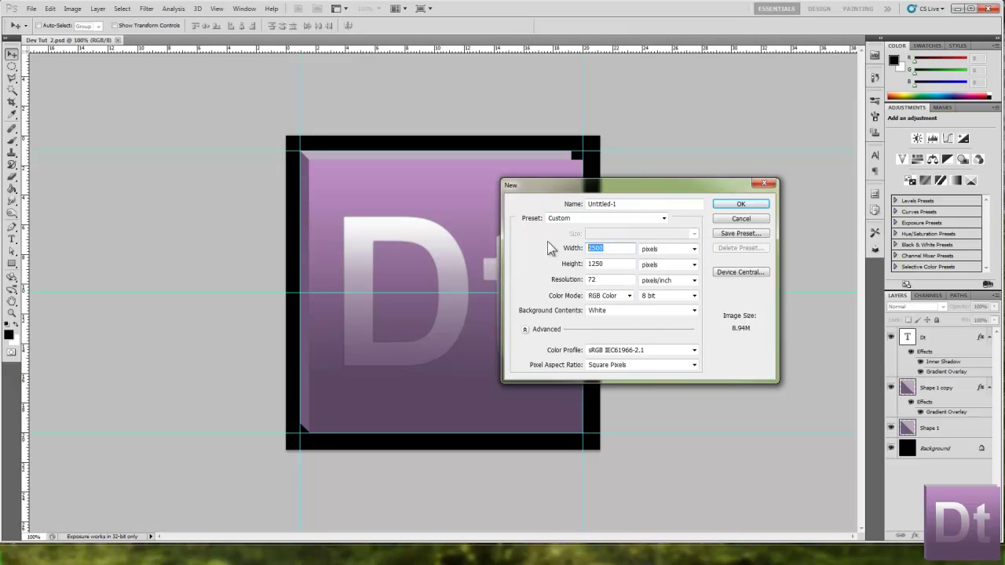
{"action": "type", "text": "600"}
{"action": "key", "text": "Tab"}
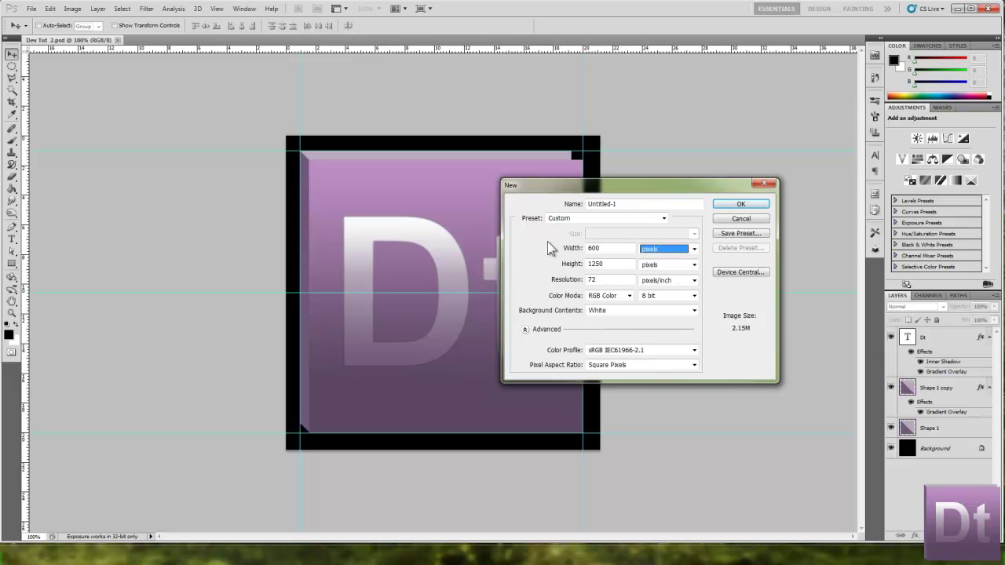
{"action": "key", "text": "Tab"}
{"action": "type", "text": "600"}
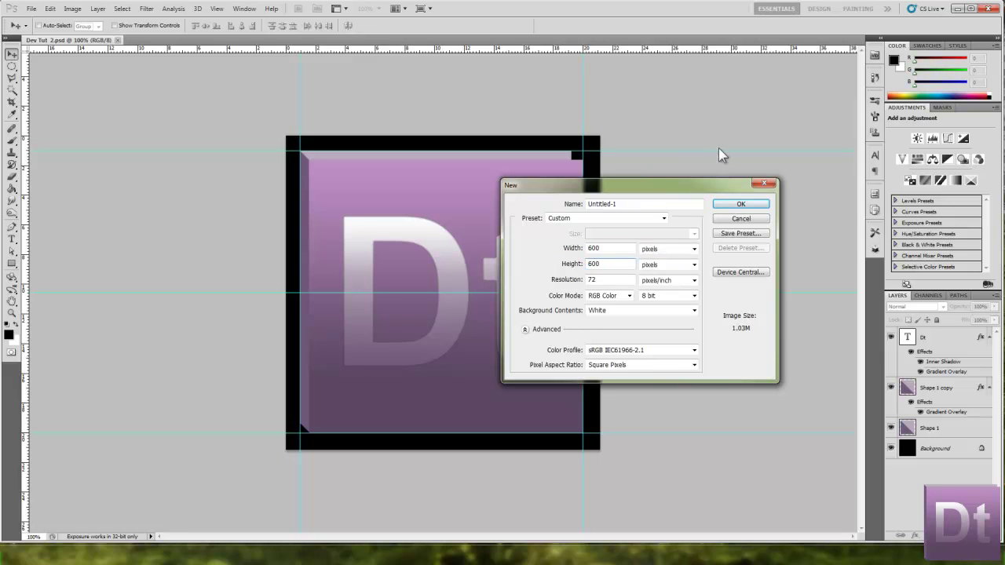
{"action": "key", "text": "Return"}
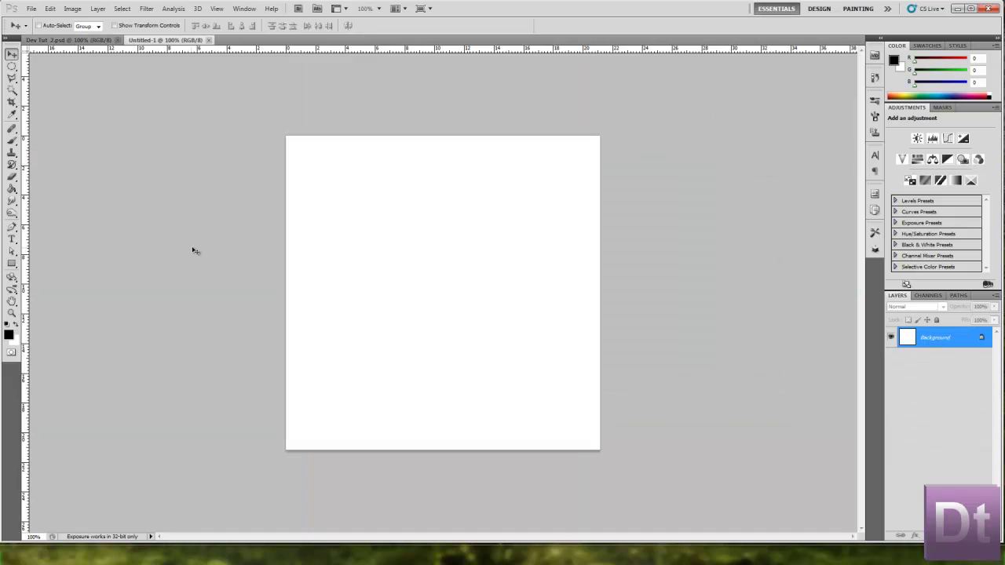
{"action": "key", "text": "alt+BackSpace"}
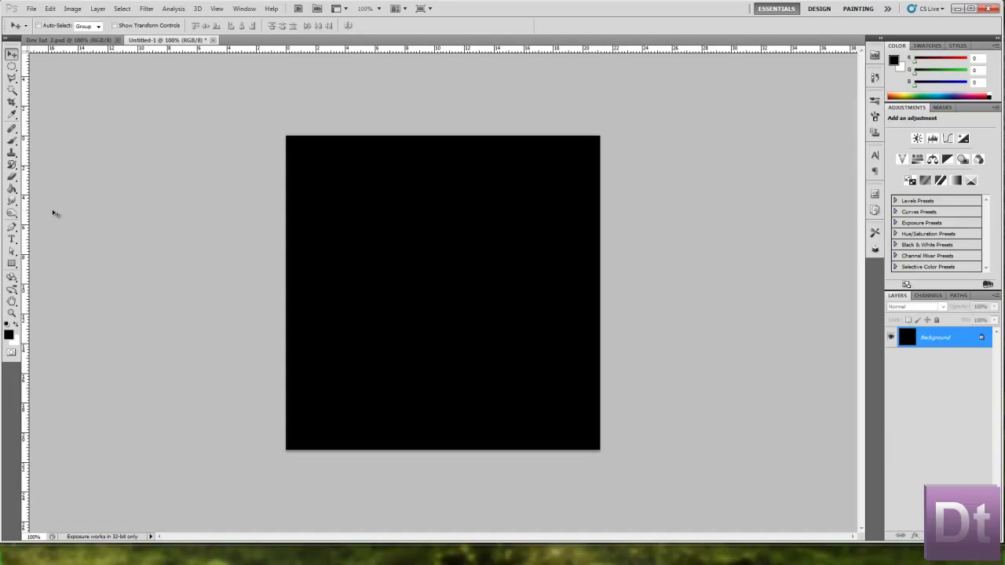
Place two vertical and two horizontal guides about 2 ruler units inside the four canvas edges.
{"action": "left_click_drag", "start_coordinate": [28, 103], "coordinate": [316, 97]}
{"action": "left_click_drag", "start_coordinate": [356, 50], "coordinate": [287, 446]}
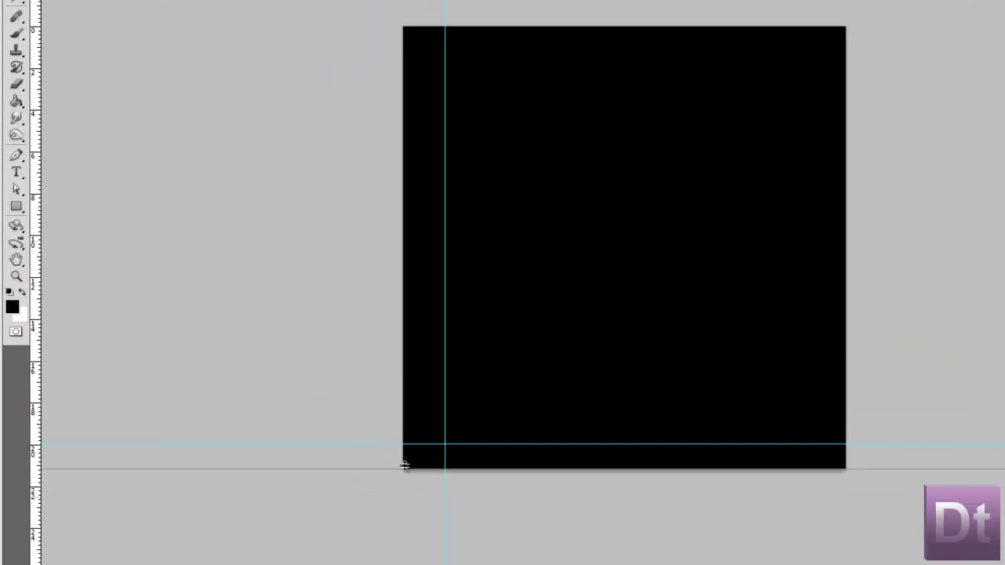
{"action": "left_click_drag", "start_coordinate": [404, 465], "coordinate": [431, 429]}
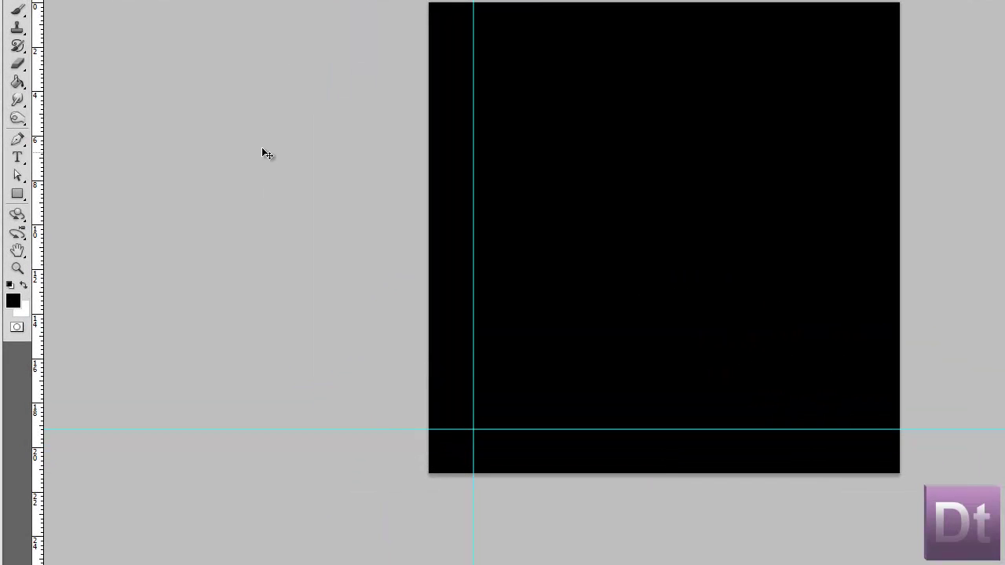
{"action": "left_click_drag", "start_coordinate": [34, 93], "coordinate": [852, 55]}
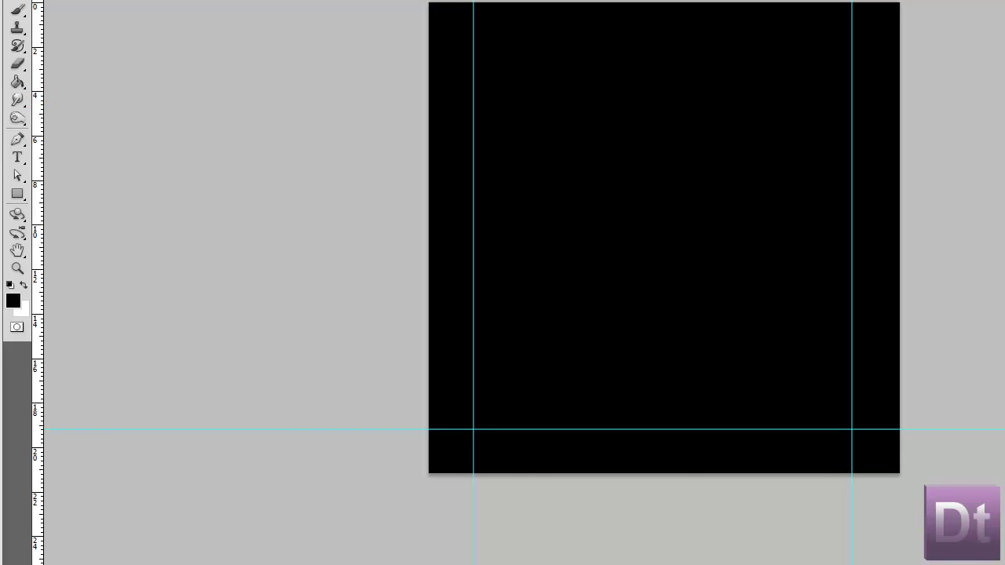
{"action": "left_click_drag", "start_coordinate": [769, 1], "coordinate": [763, 50]}
{"action": "left_click_drag", "start_coordinate": [545, 135], "coordinate": [545, 135]}
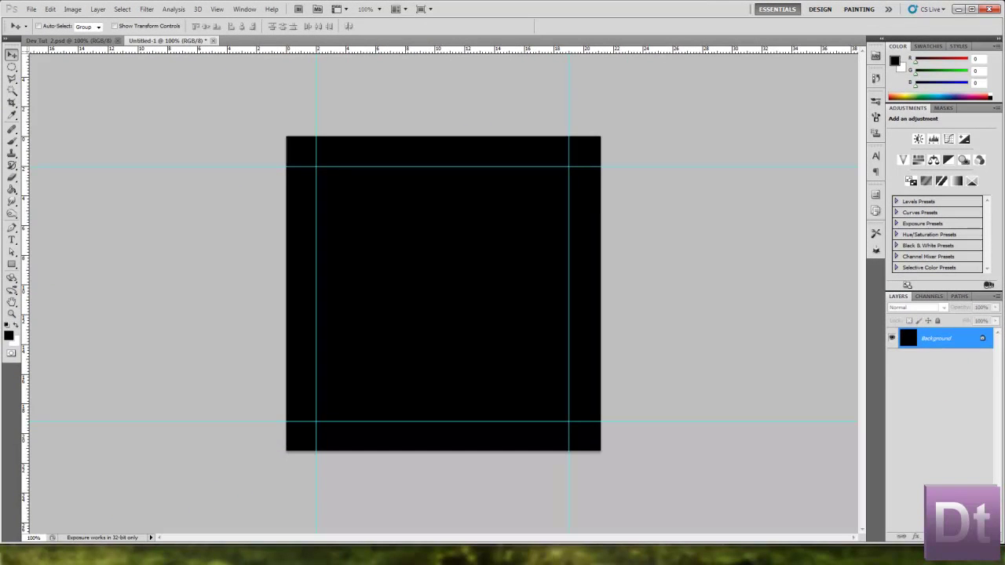
Add a new layer and draw a rectangle shape filling the square area enclosed by the guides.
{"action": "key", "text": "ctrl+shift+alt+n"}
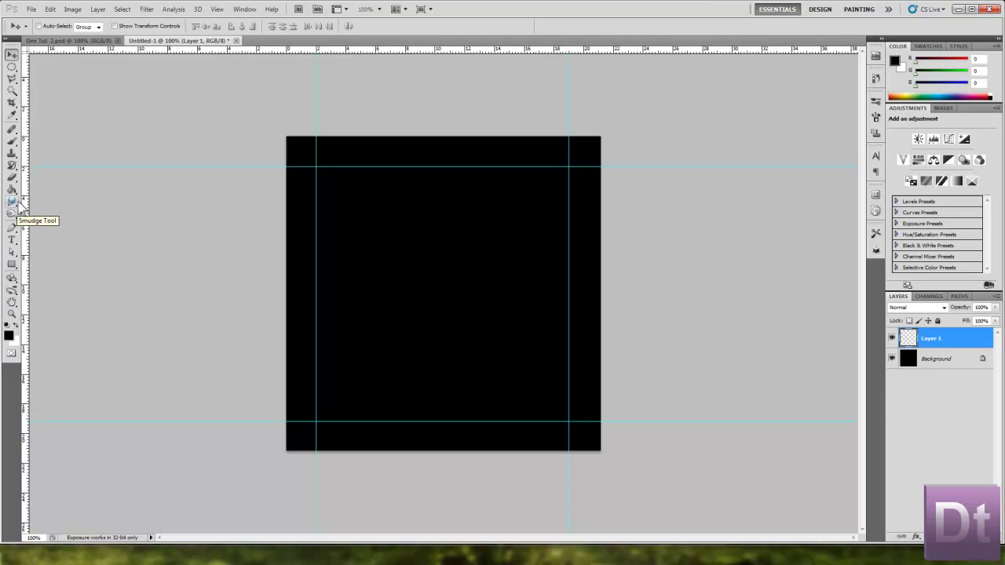
{"action": "left_click", "coordinate": [12, 263]}
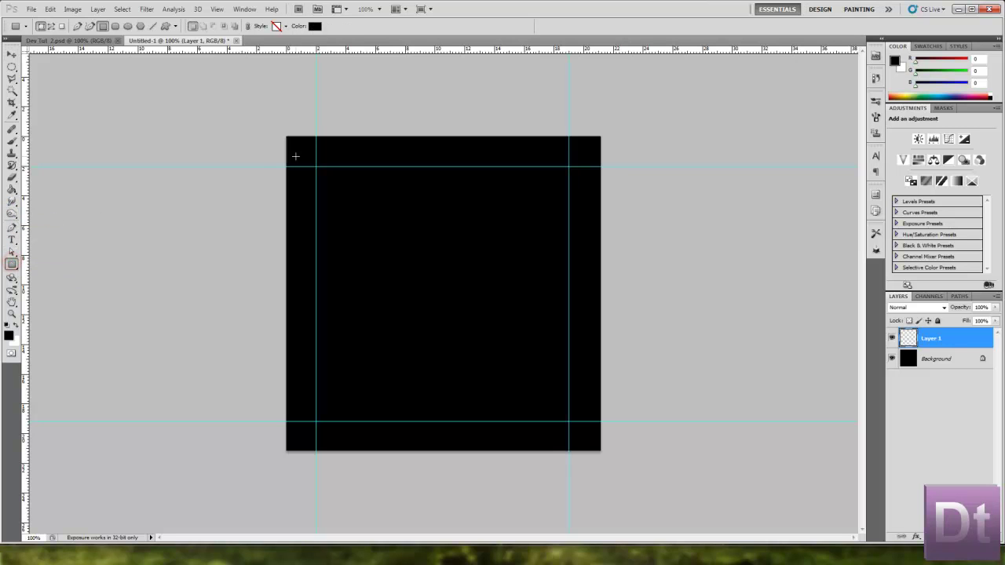
{"action": "left_click_drag", "start_coordinate": [315, 168], "coordinate": [568, 422]}
{"action": "key", "text": "v"}
Change the fill colour of the rectangle shape to light pink.
{"action": "double_click", "coordinate": [906, 446]}
{"action": "left_click_drag", "start_coordinate": [415, 163], "coordinate": [355, 181]}
{"action": "left_click", "coordinate": [199, 217]}
{"action": "mouse_move", "coordinate": [226, 261]}
{"action": "left_mouse_down"}
{"action": "mouse_move", "coordinate": [227, 251]}
{"action": "mouse_move", "coordinate": [228, 262]}
{"action": "mouse_move", "coordinate": [128, 217]}
{"action": "mouse_move", "coordinate": [97, 218]}
{"action": "left_mouse_up"}
{"action": "mouse_move", "coordinate": [228, 179]}
{"action": "left_mouse_down"}
{"action": "mouse_move", "coordinate": [729, 189]}
{"action": "mouse_move", "coordinate": [772, 178]}
{"action": "mouse_move", "coordinate": [659, 170]}
{"action": "left_mouse_up"}
{"action": "mouse_move", "coordinate": [539, 214]}
{"action": "left_mouse_down"}
{"action": "mouse_move", "coordinate": [495, 197]}
{"action": "mouse_move", "coordinate": [513, 278]}
{"action": "mouse_move", "coordinate": [491, 181]}
{"action": "left_mouse_up"}
{"action": "left_click", "coordinate": [806, 194]}
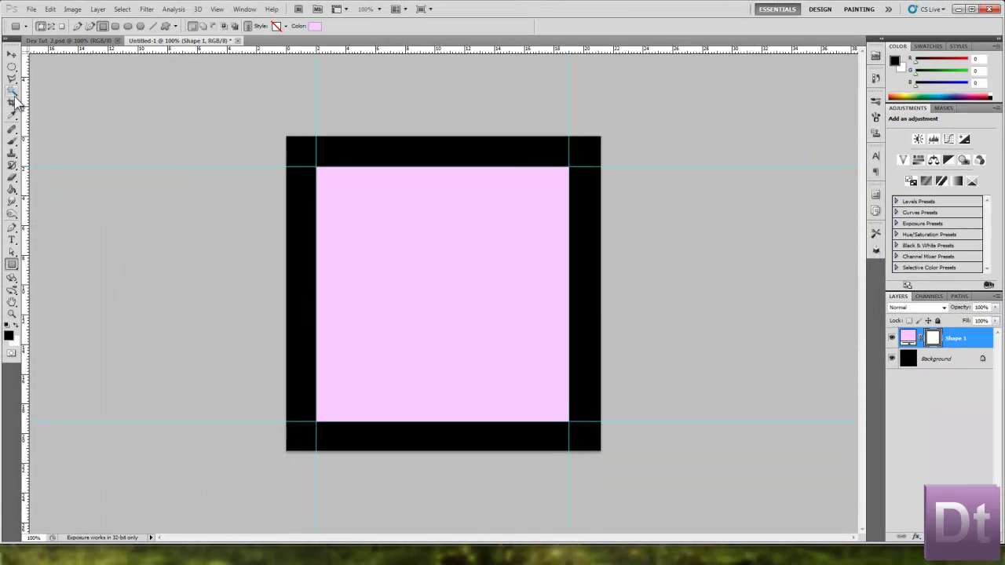
Select the lower-left triangular half of the pink square with the Polygonal Lasso, cutting diagonally between the guide intersections.
{"action": "left_click_drag", "start_coordinate": [12, 79], "coordinate": [35, 88]}
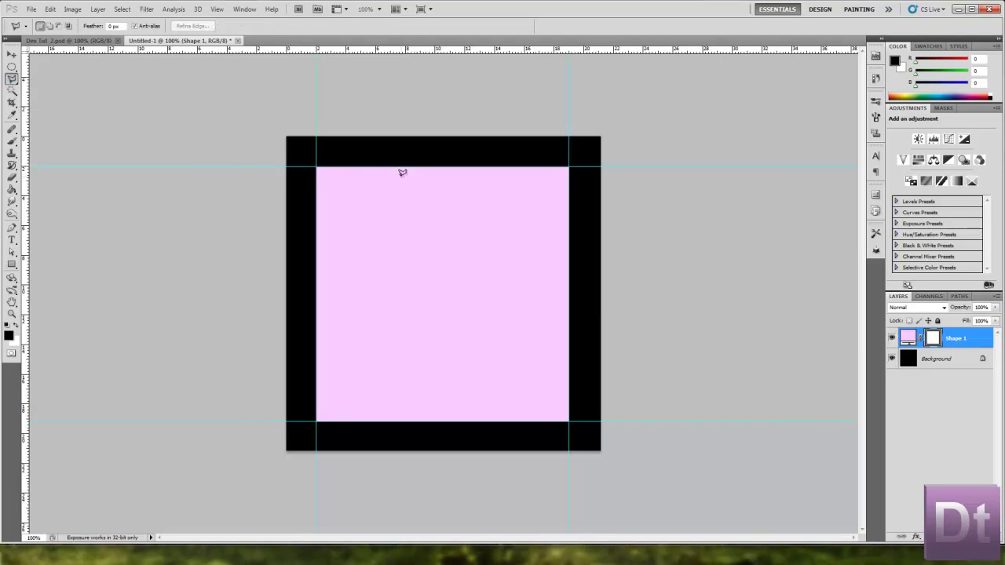
{"action": "left_click", "coordinate": [316, 166]}
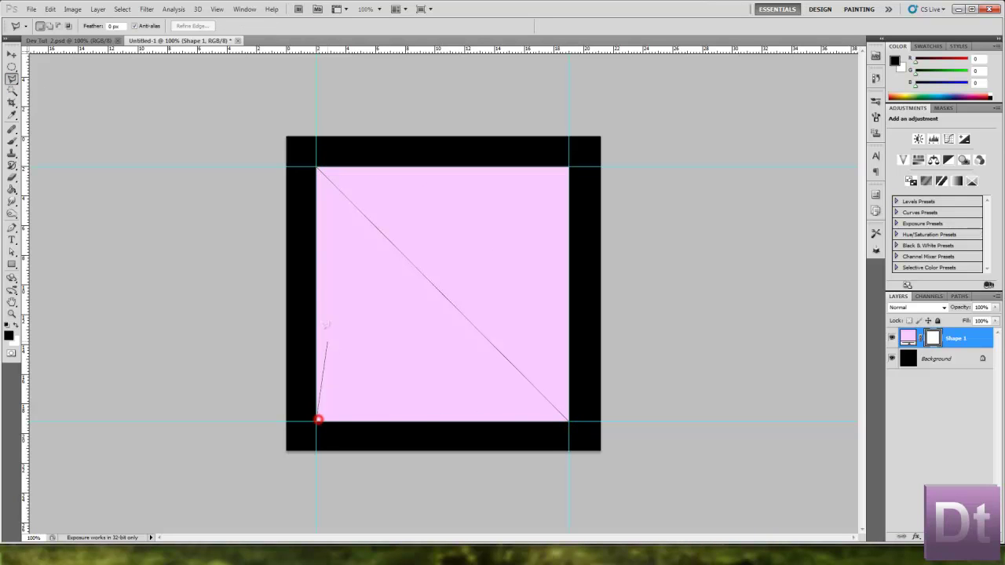
{"action": "left_click", "coordinate": [315, 164]}
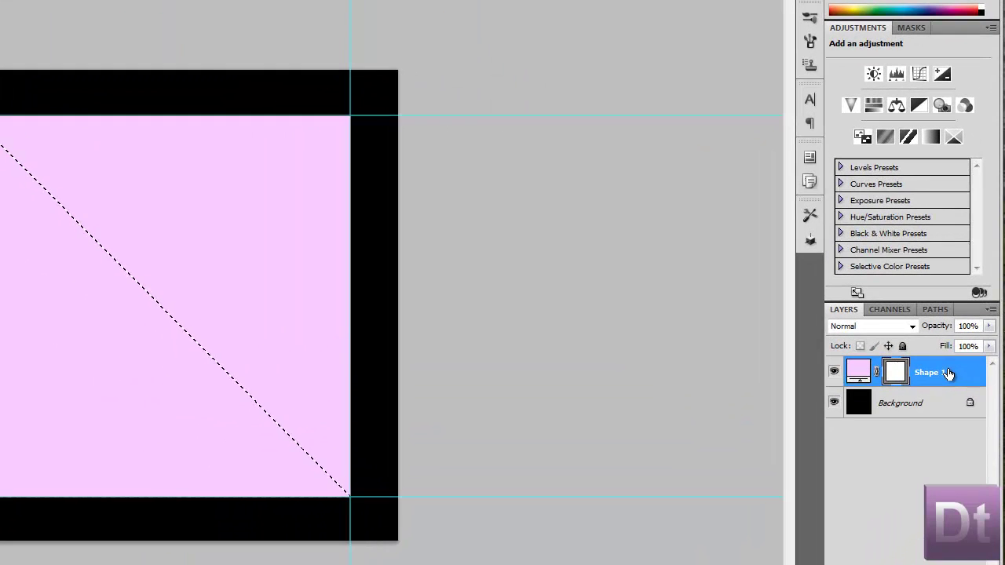
Rasterize the Shape 1 layer.
{"action": "right_click", "coordinate": [948, 374]}
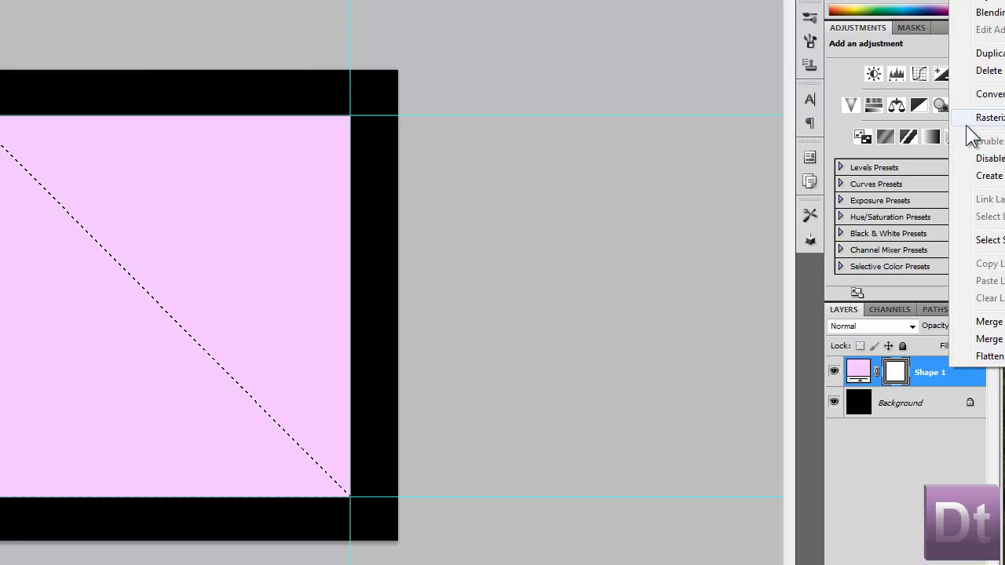
{"action": "right_click", "coordinate": [866, 376]}
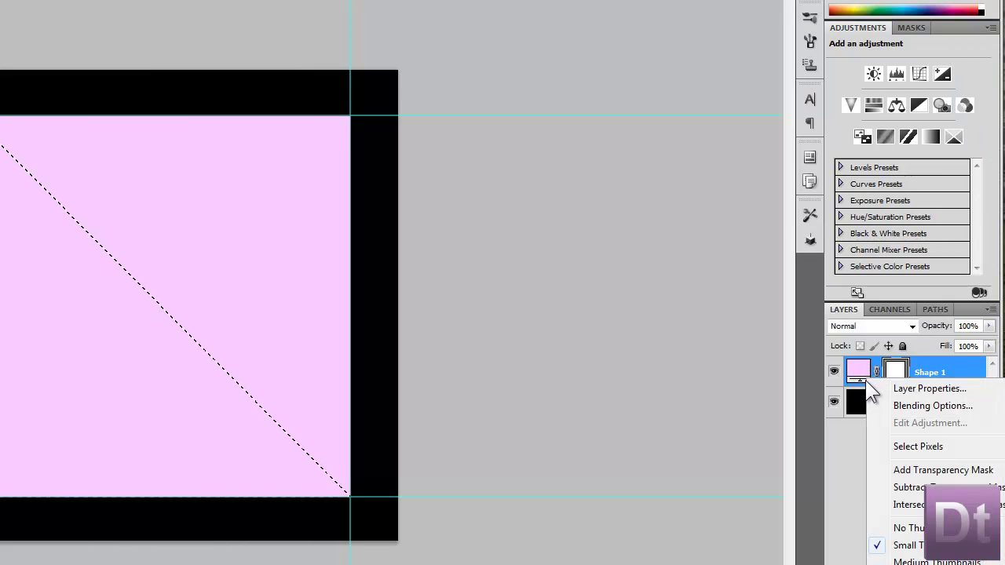
{"action": "right_click", "coordinate": [930, 376]}
{"action": "right_click", "coordinate": [882, 365]}
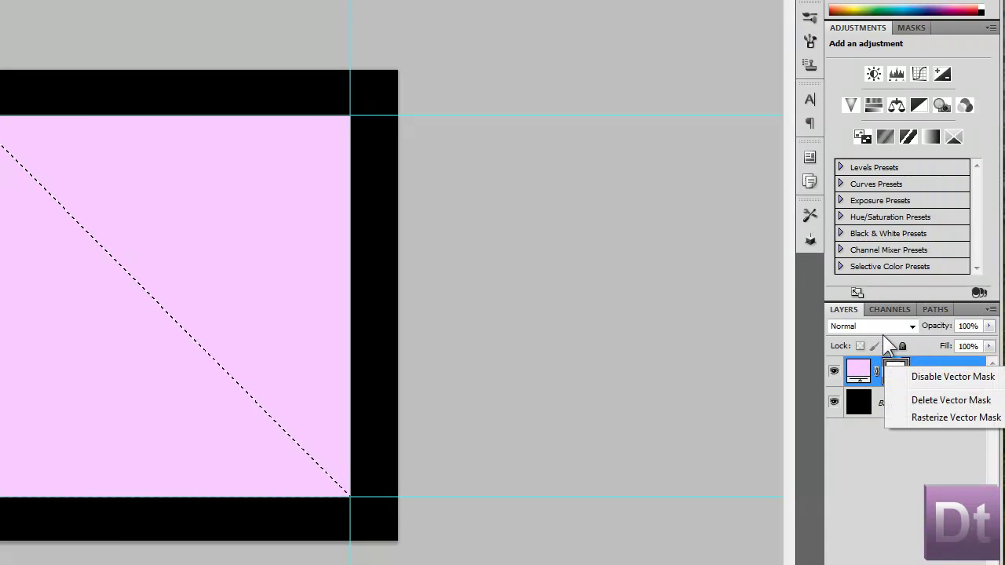
{"action": "right_click", "coordinate": [926, 361]}
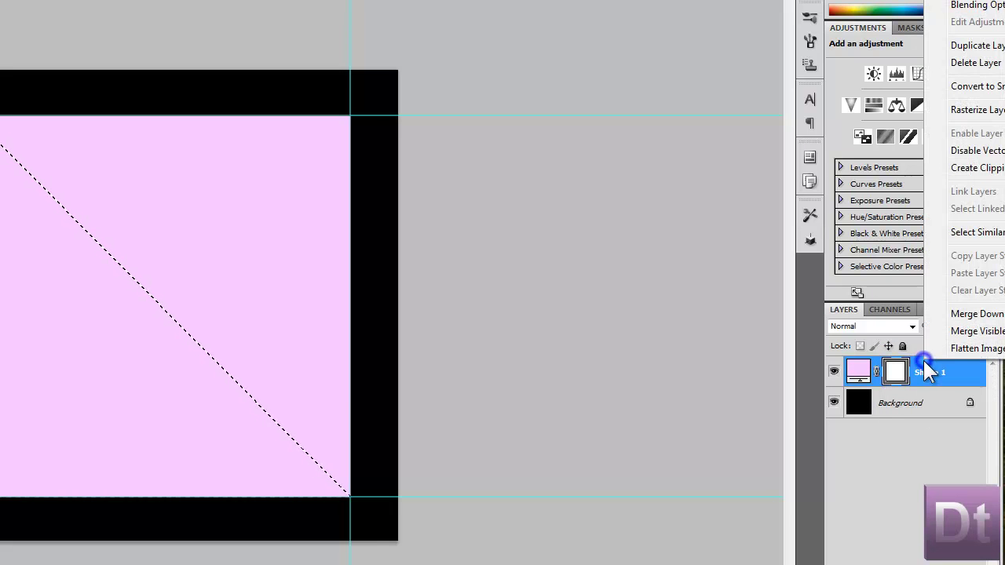
{"action": "left_click", "coordinate": [978, 111]}
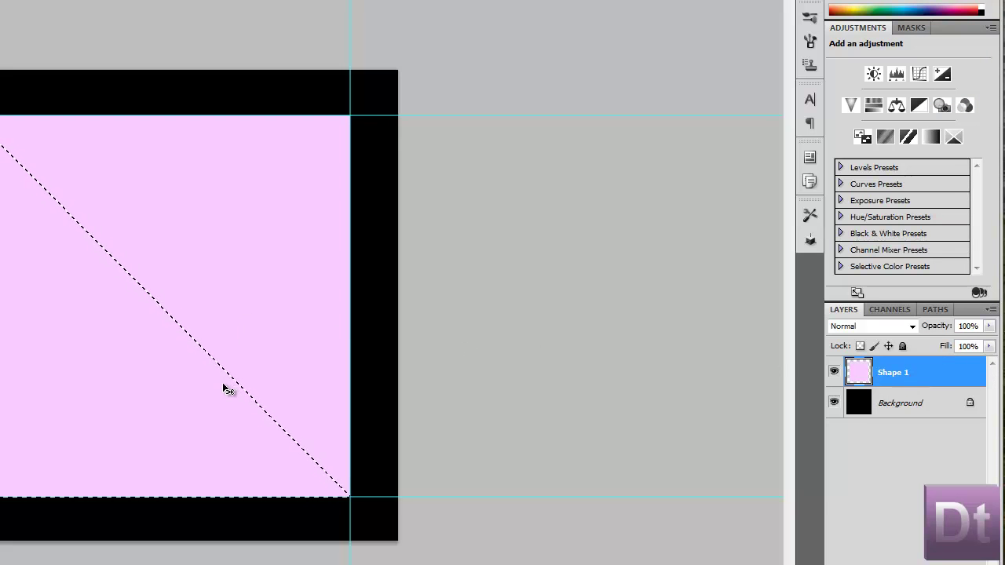
Darken the selected triangle using Hue/Saturation with Saturation 0 and Lightness -35, and clear the selection.
{"action": "key", "text": "ctrl+u"}
{"action": "left_click_drag", "start_coordinate": [766, 229], "coordinate": [654, 180]}
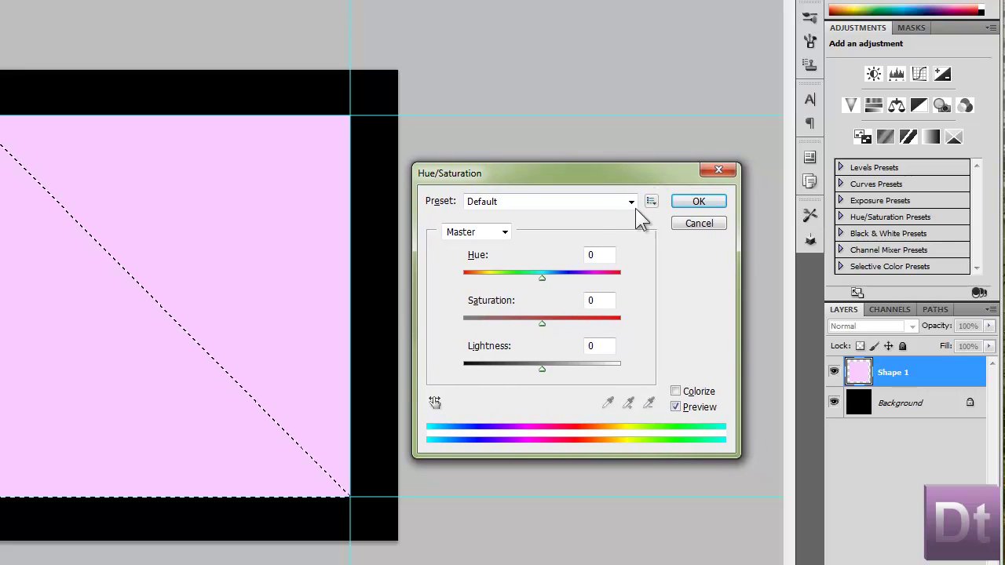
{"action": "mouse_move", "coordinate": [542, 321]}
{"action": "left_mouse_down"}
{"action": "mouse_move", "coordinate": [527, 329]}
{"action": "mouse_move", "coordinate": [507, 321]}
{"action": "mouse_move", "coordinate": [534, 322]}
{"action": "left_mouse_up"}
{"action": "left_click_drag", "start_coordinate": [542, 370], "coordinate": [518, 367]}
{"action": "left_click_drag", "start_coordinate": [534, 321], "coordinate": [548, 327]}
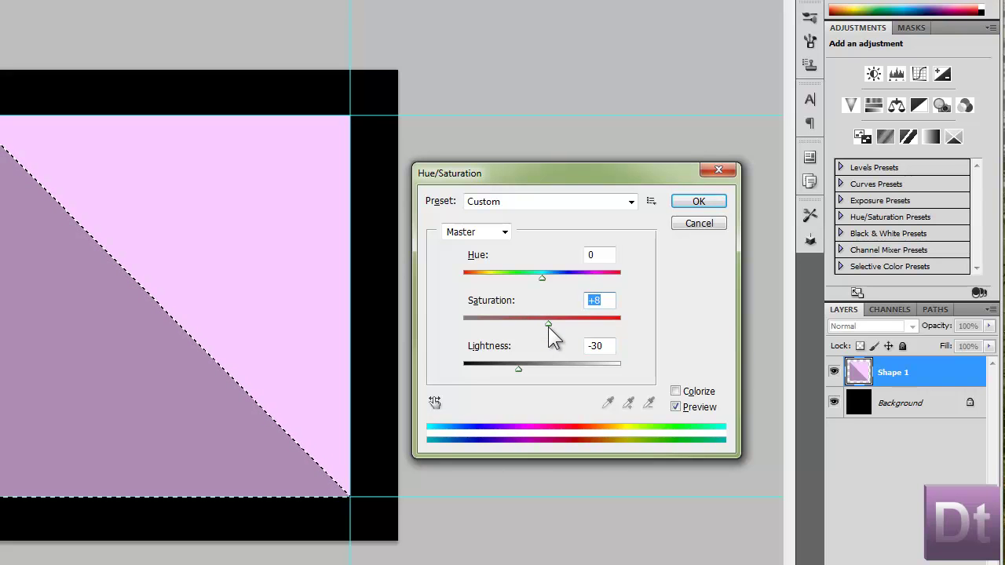
{"action": "double_click", "coordinate": [612, 305]}
{"action": "type", "text": "0"}
{"action": "left_click", "coordinate": [656, 312]}
{"action": "left_click", "coordinate": [517, 369]}
{"action": "left_click_drag", "start_coordinate": [512, 369], "coordinate": [514, 370]}
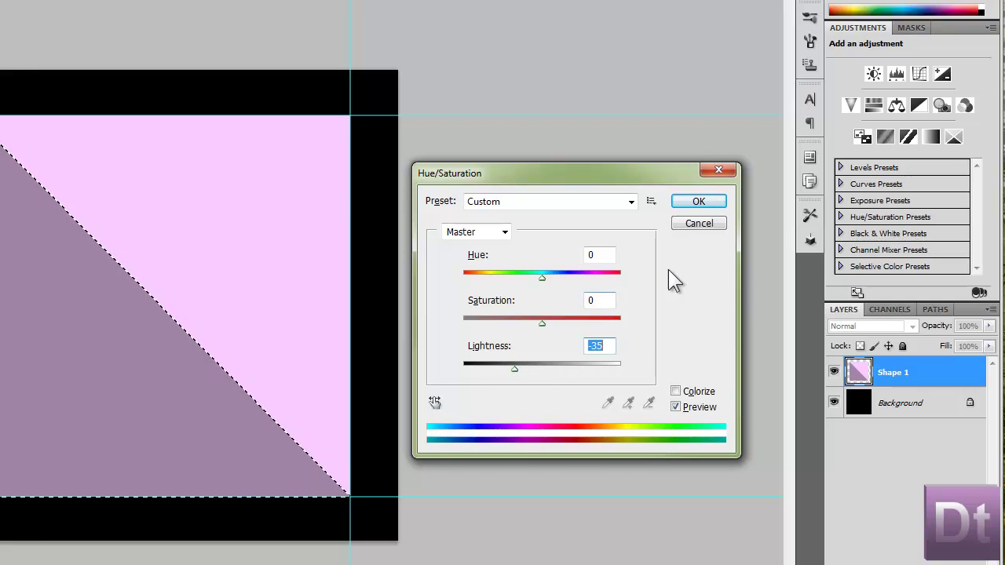
{"action": "left_click", "coordinate": [700, 202]}
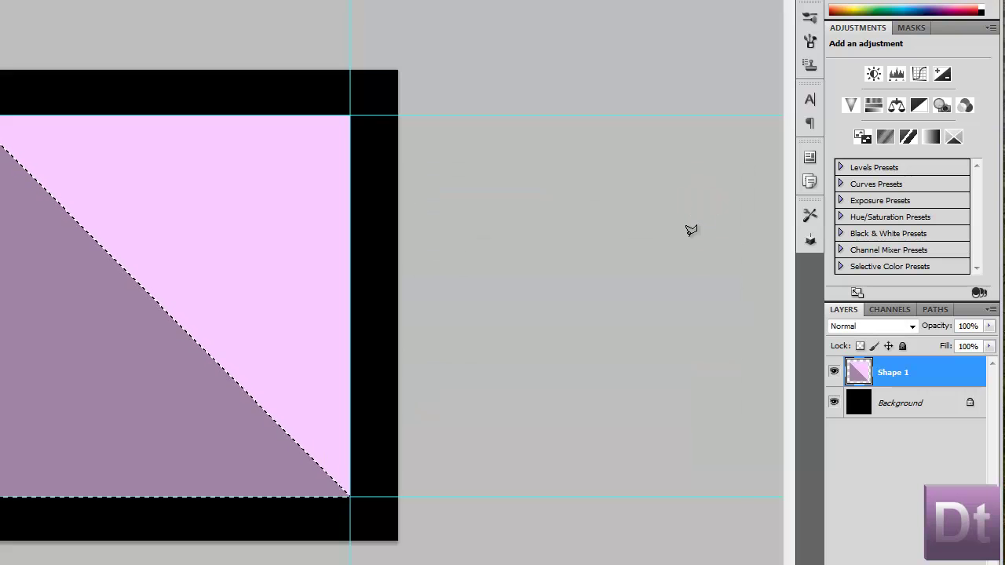
{"action": "key", "text": "ctrl+d"}
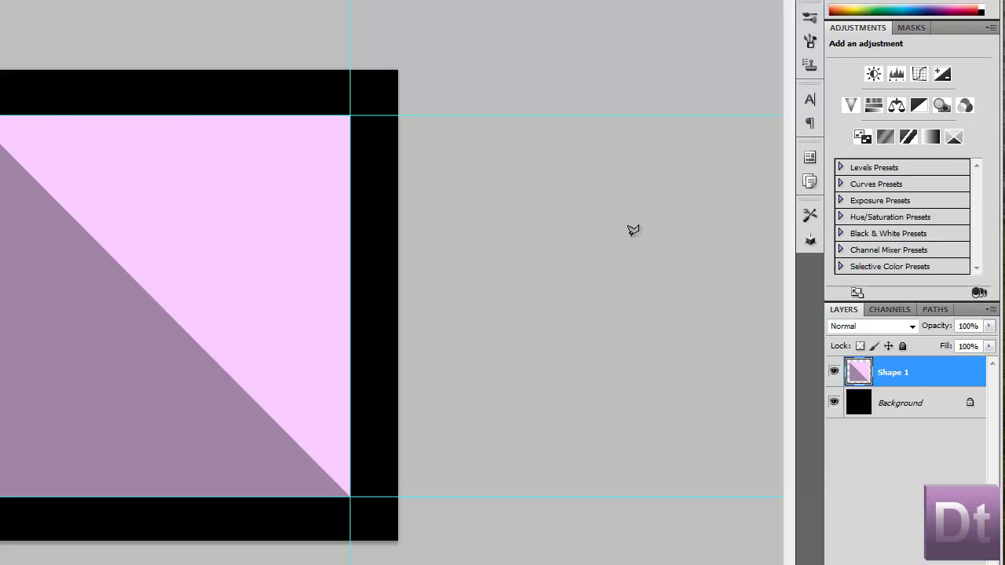
Duplicate the Shape 1 layer and scale the copy down slightly from its upper-left corner, keeping the lower-right corner fixed.
{"action": "right_click", "coordinate": [913, 363]}
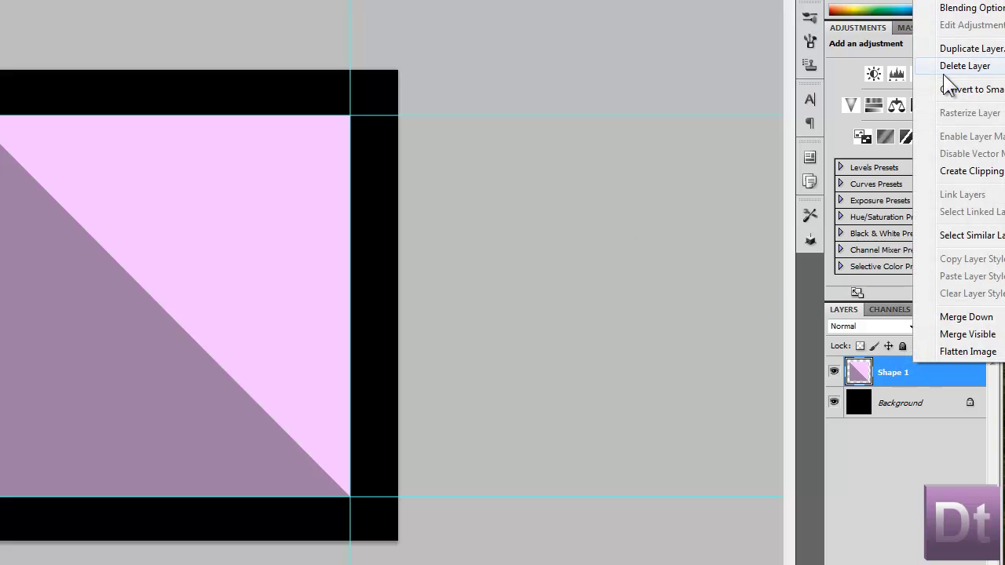
{"action": "left_click", "coordinate": [945, 52]}
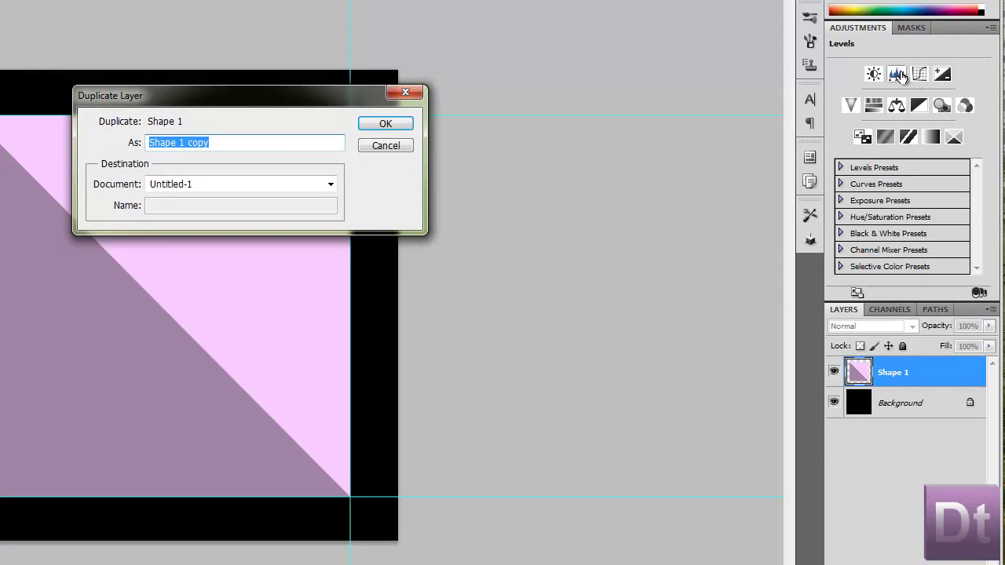
{"action": "key", "text": "Return"}
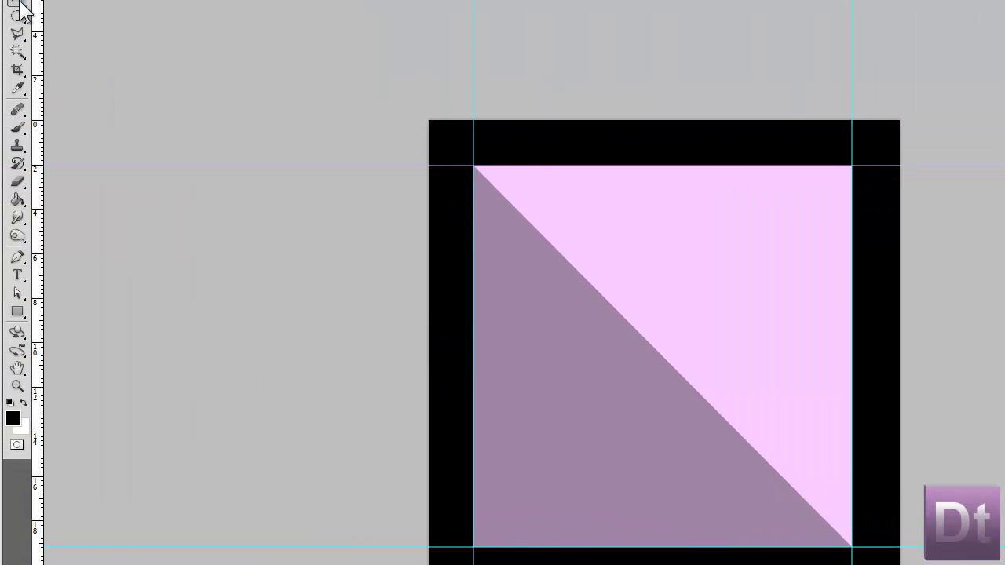
{"action": "key", "text": "ctrl+t"}
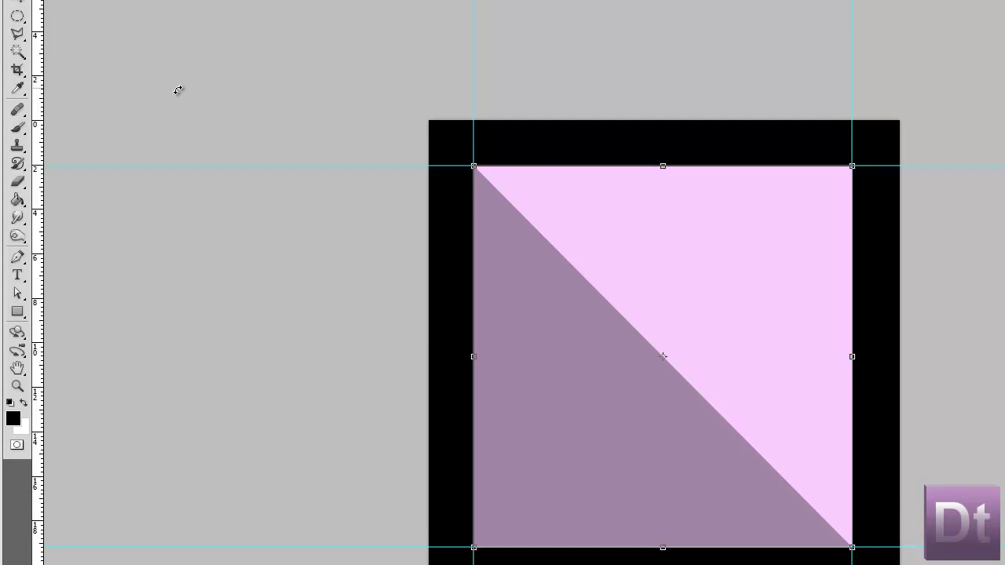
{"action": "left_click_drag", "start_coordinate": [472, 163], "coordinate": [484, 182]}
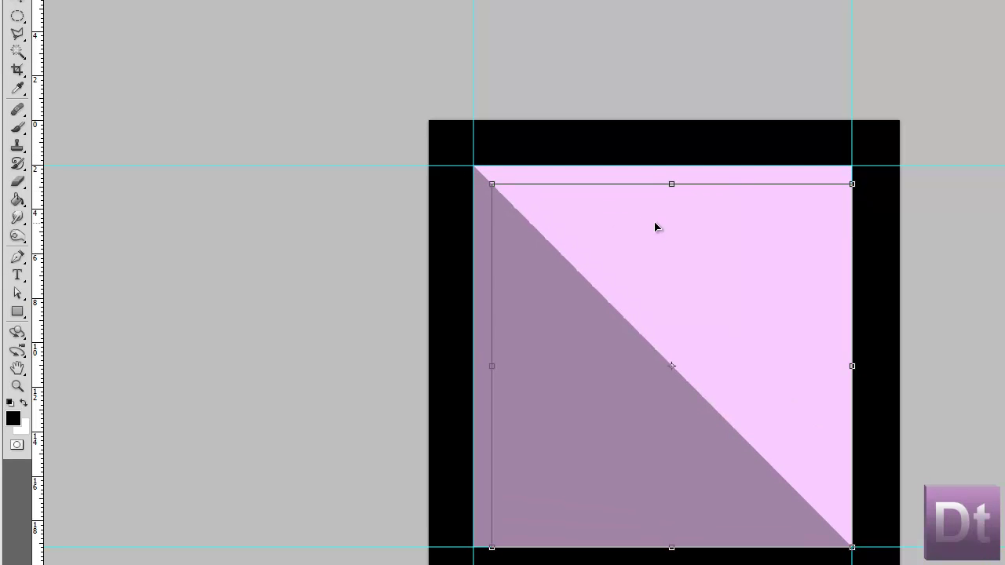
{"action": "key", "text": "Return"}
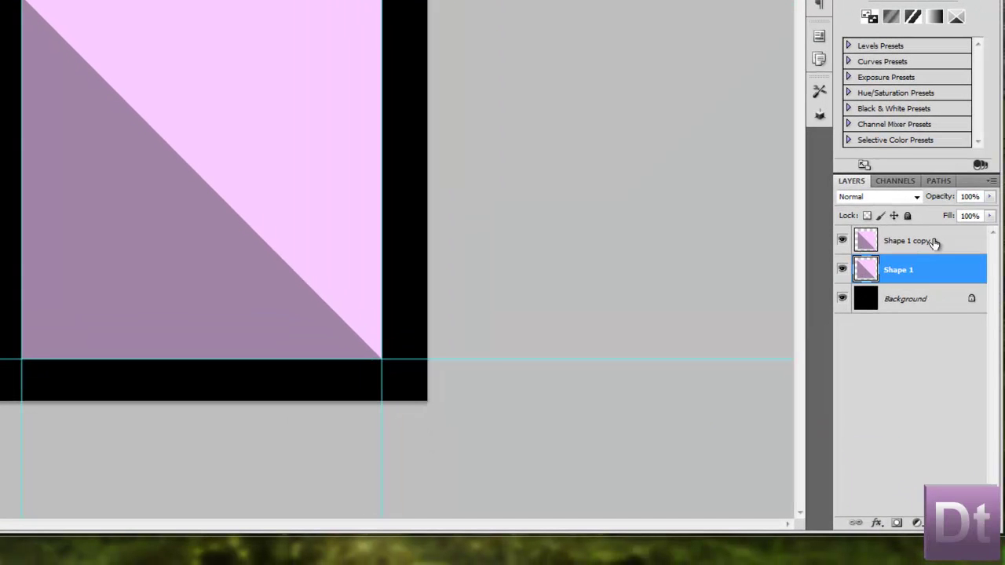
{"action": "left_click", "coordinate": [932, 241]}
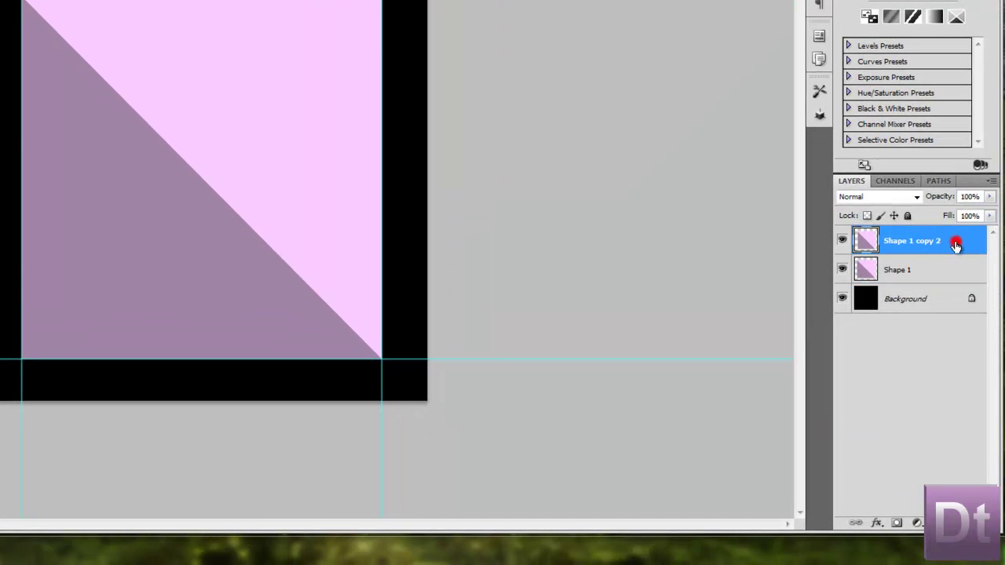
{"action": "double_click", "coordinate": [942, 245]}
{"action": "left_click_drag", "start_coordinate": [687, 66], "coordinate": [686, 14]}
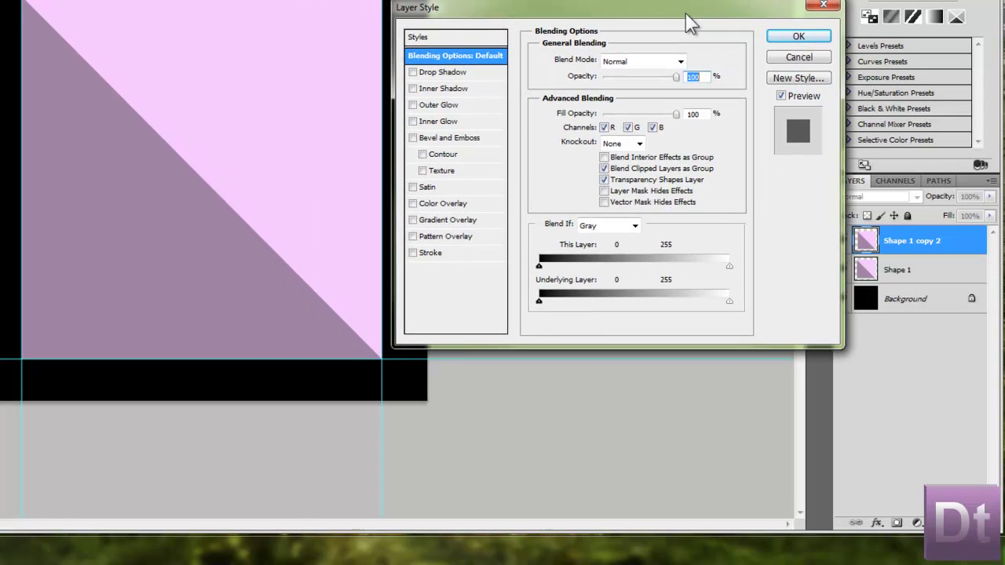
{"action": "left_click", "coordinate": [413, 220]}
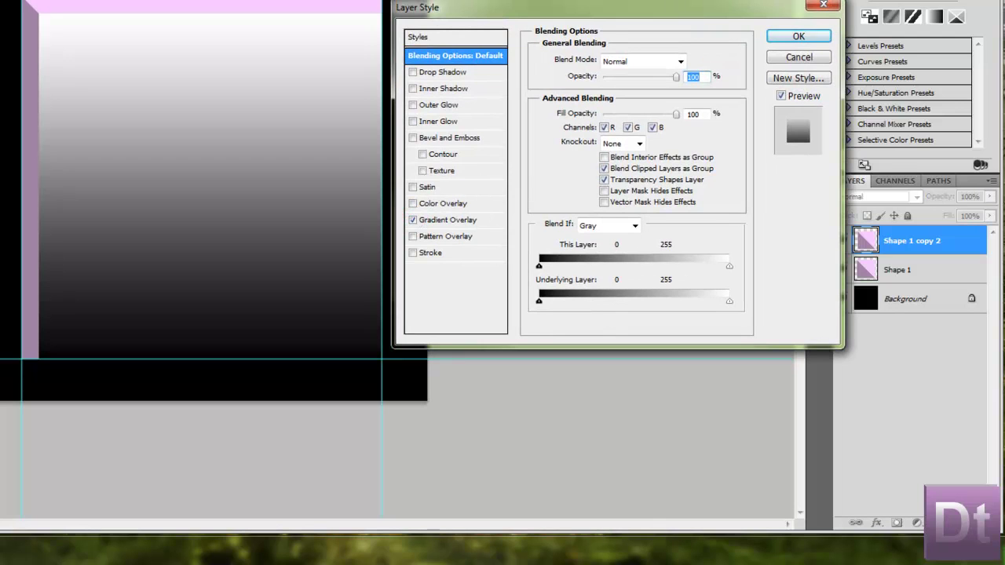
{"action": "left_click_drag", "start_coordinate": [484, 5], "coordinate": [543, 254]}
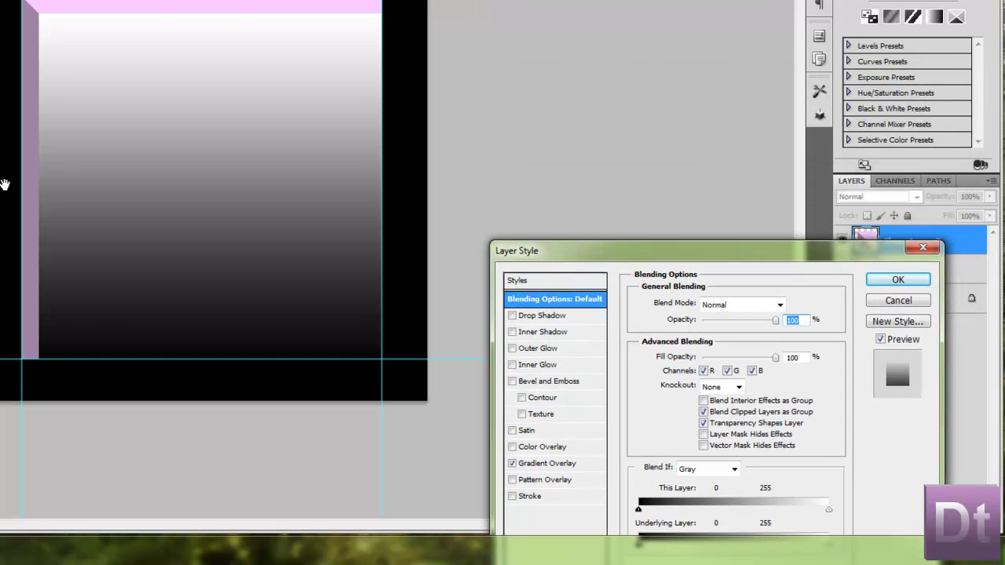
{"action": "left_click_drag", "start_coordinate": [787, 261], "coordinate": [696, 30]}
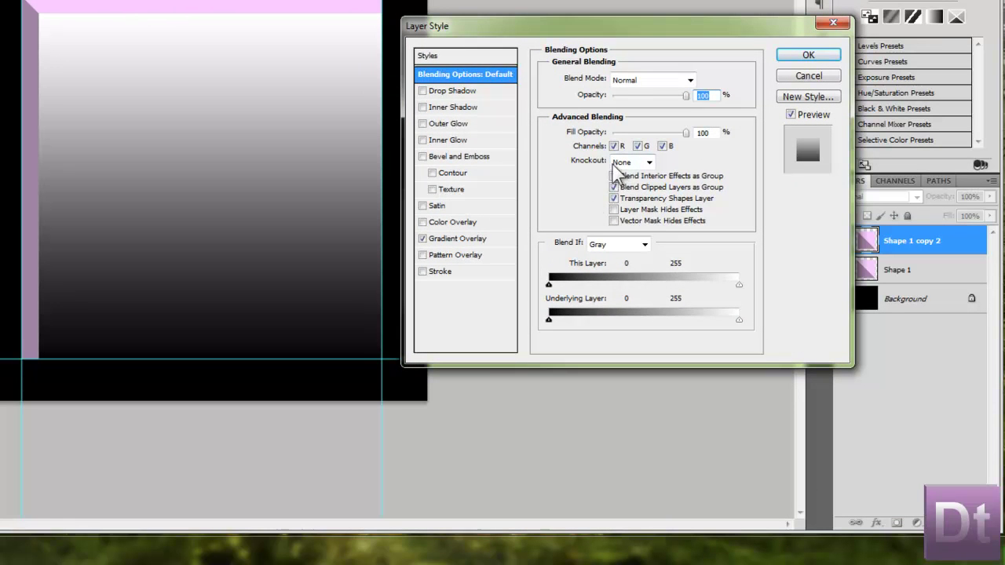
{"action": "left_click", "coordinate": [481, 238]}
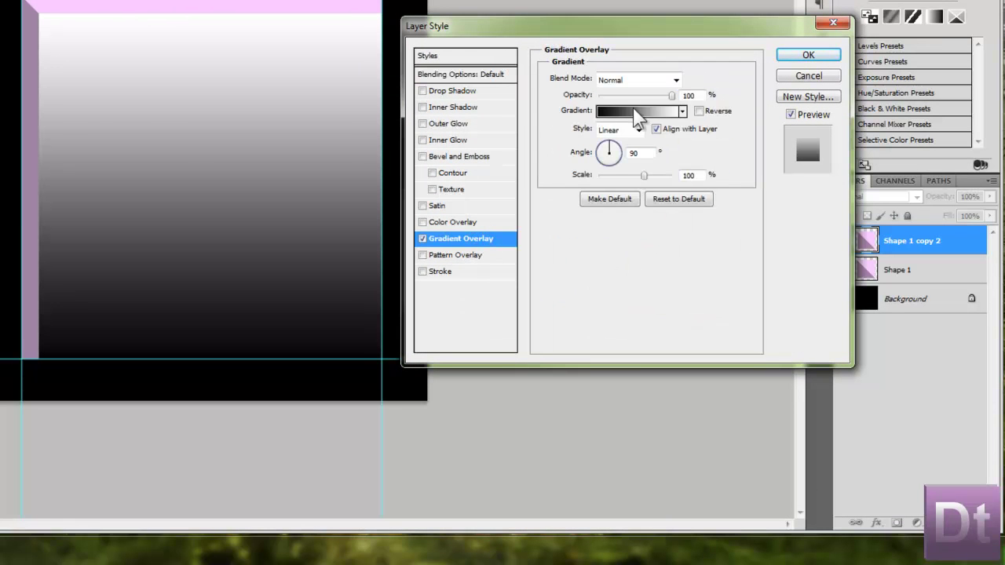
{"action": "left_click", "coordinate": [632, 110]}
{"action": "left_click_drag", "start_coordinate": [84, 1], "coordinate": [501, 28]}
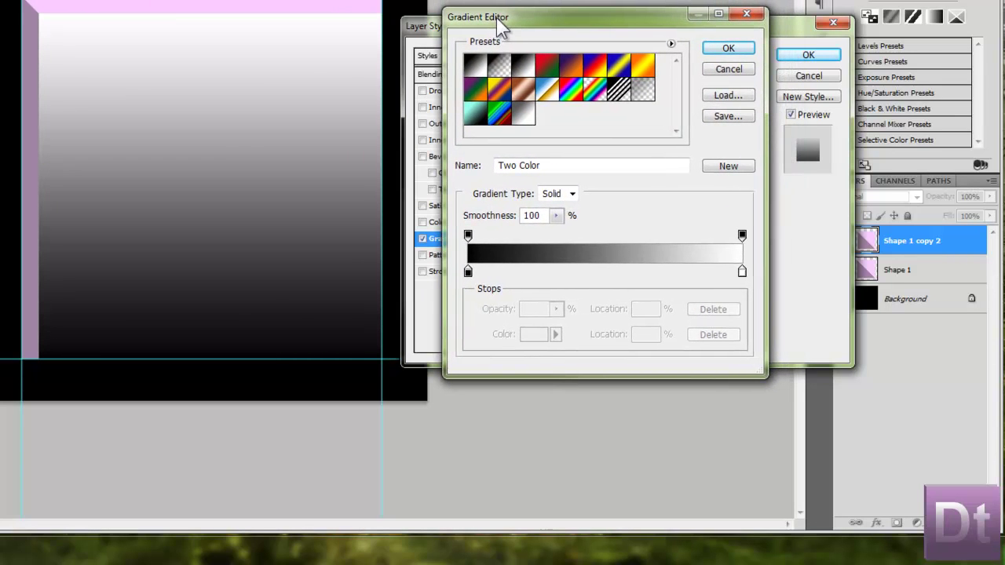
{"action": "left_click", "coordinate": [468, 272]}
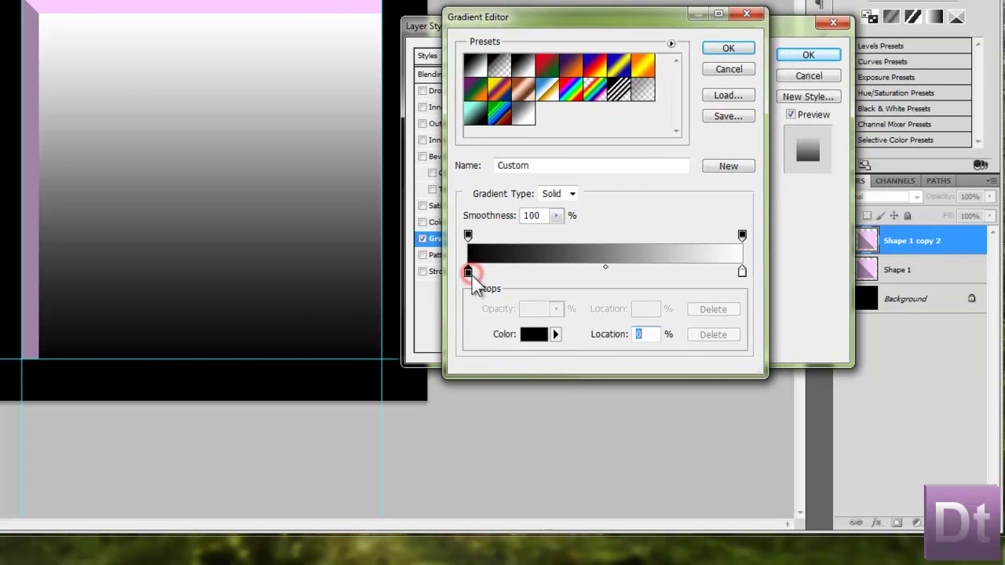
{"action": "left_click", "coordinate": [534, 335]}
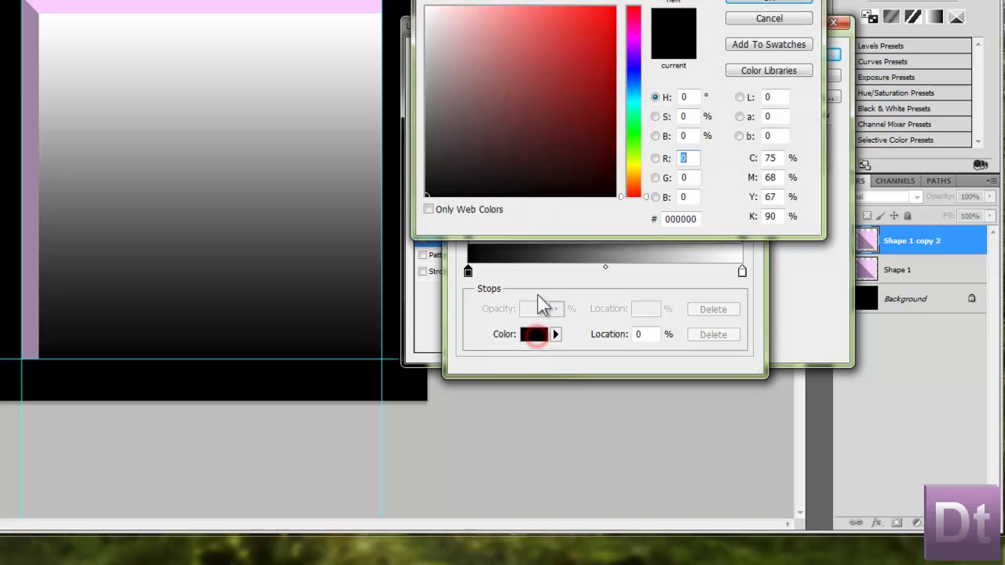
{"action": "left_click", "coordinate": [298, 1]}
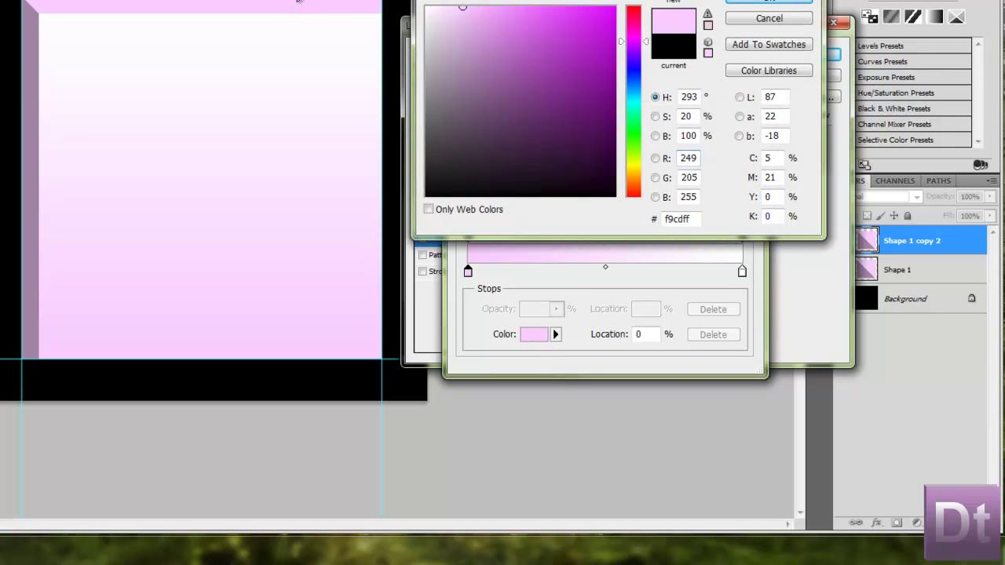
{"action": "left_click_drag", "start_coordinate": [469, 7], "coordinate": [546, 6]}
{"action": "left_click_drag", "start_coordinate": [552, 7], "coordinate": [555, 116]}
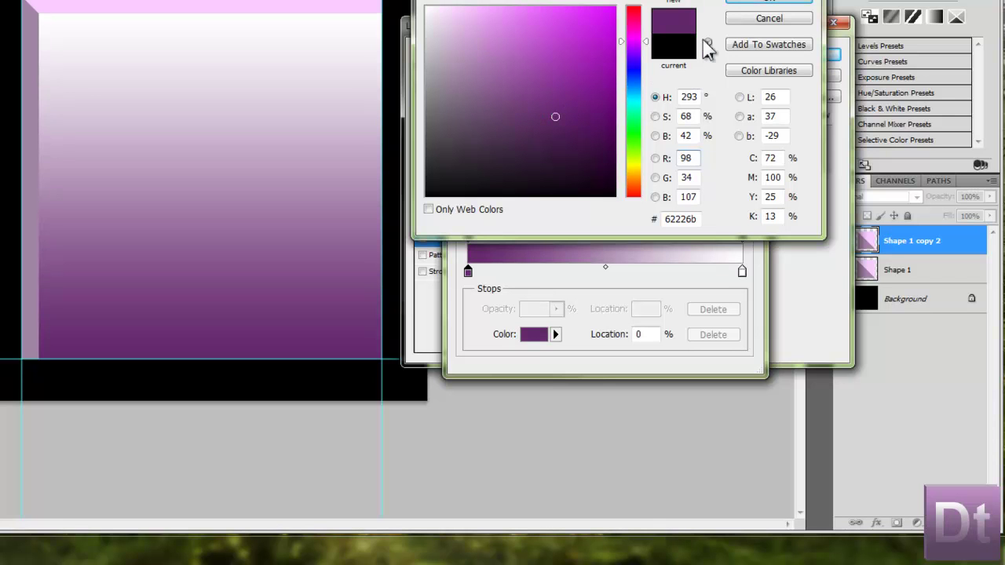
{"action": "left_click", "coordinate": [759, 6]}
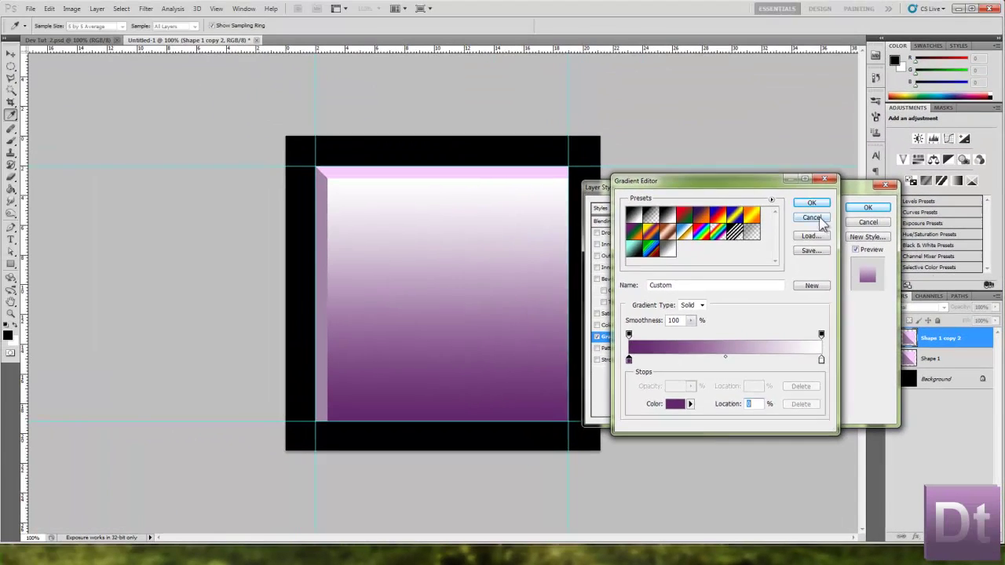
{"action": "left_click", "coordinate": [729, 69]}
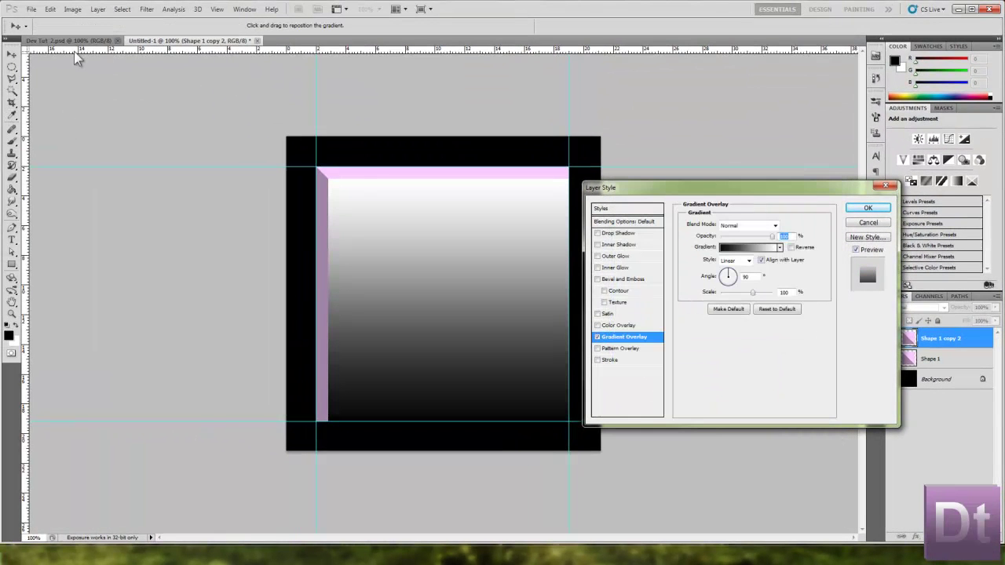
{"action": "left_click", "coordinate": [871, 223]}
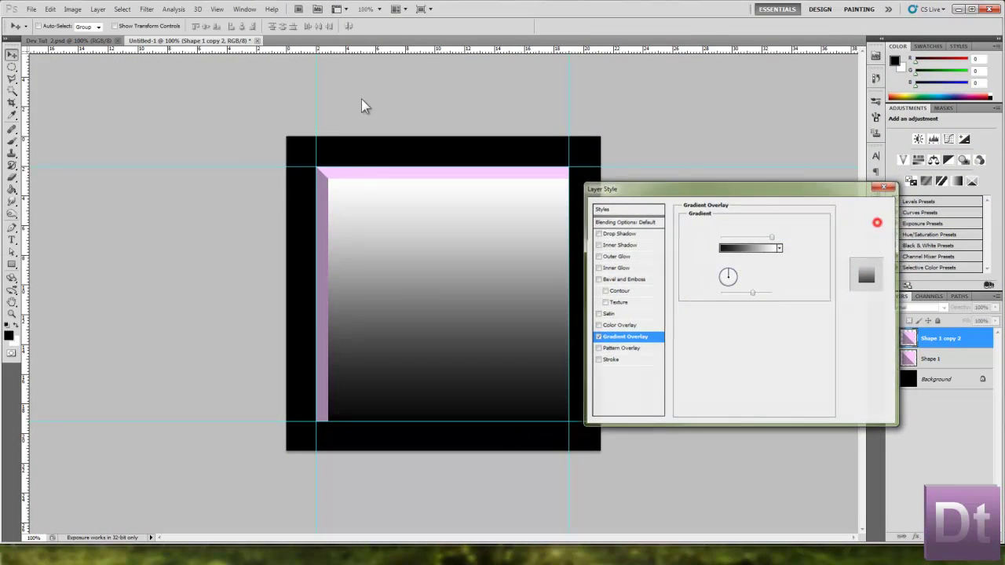
Switch to the Dev Tut 2.psd document and examine the dark colour stop in the Shape 1 copy layer's gradient overlay.
{"action": "left_click", "coordinate": [79, 40]}
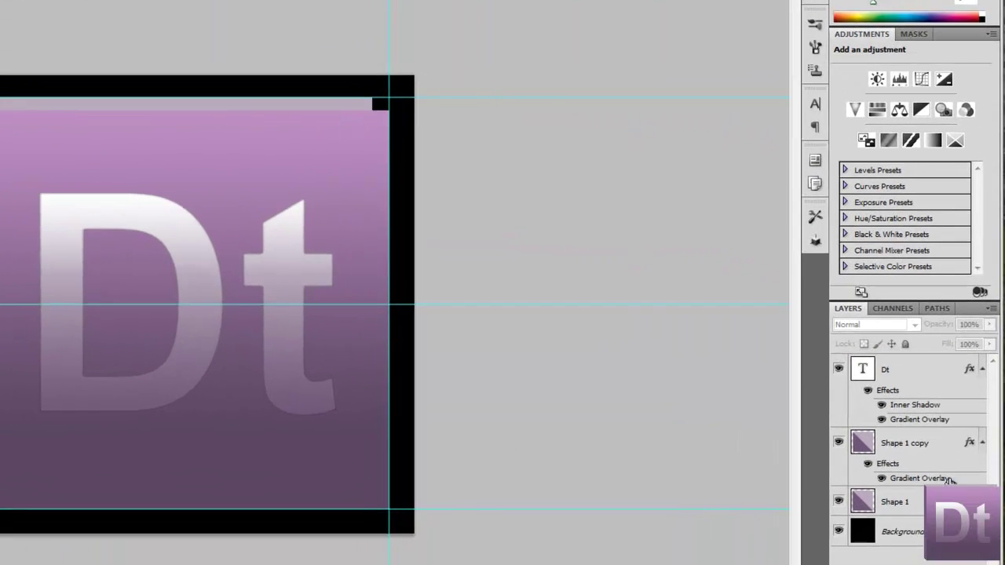
{"action": "double_click", "coordinate": [946, 413]}
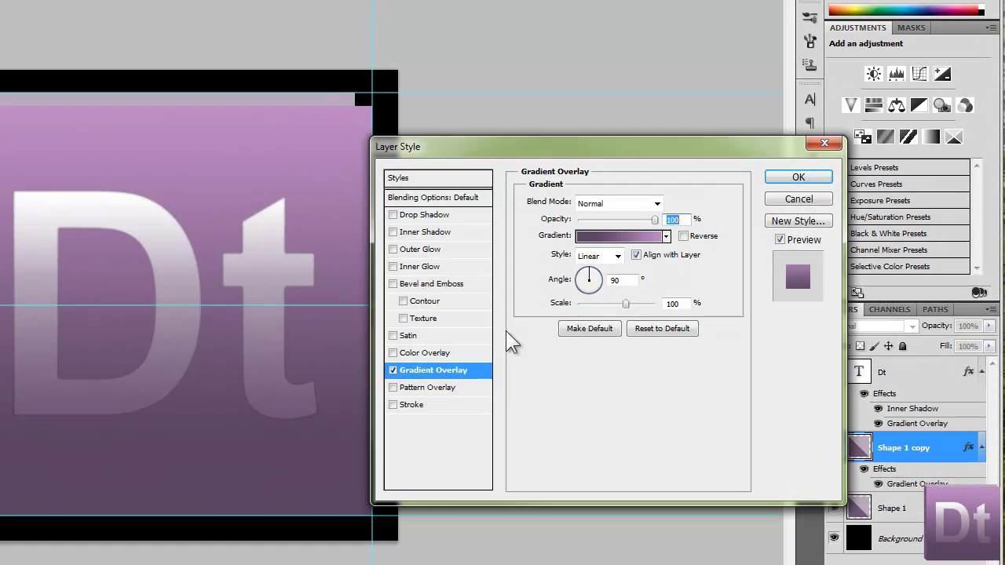
{"action": "left_click", "coordinate": [627, 237]}
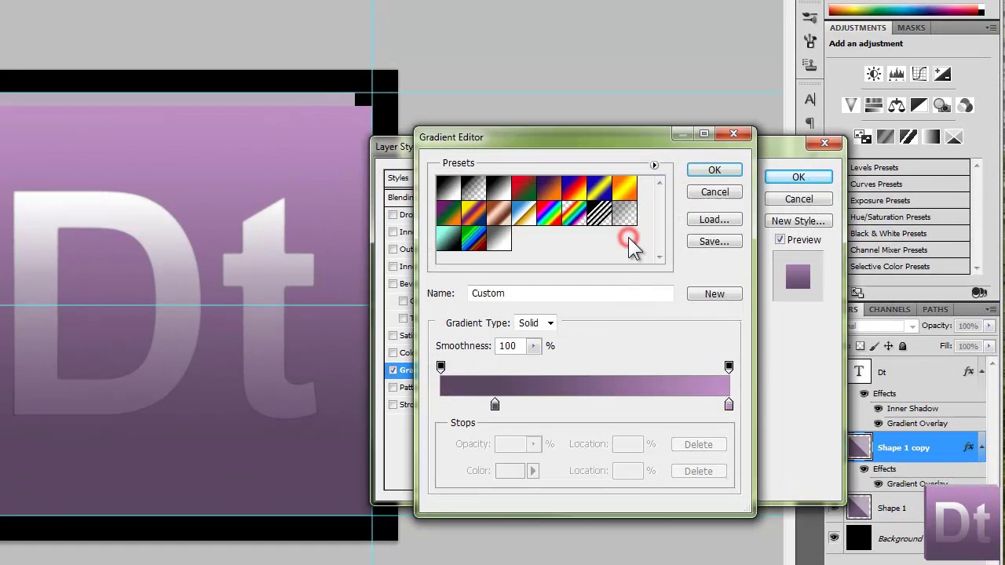
{"action": "left_click", "coordinate": [494, 404]}
{"action": "left_click", "coordinate": [506, 471]}
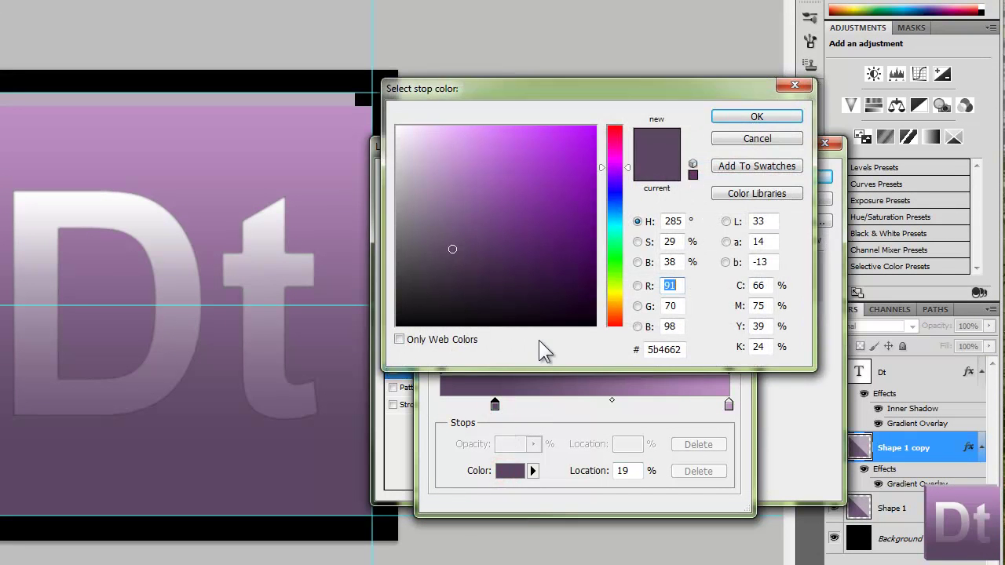
{"action": "left_click", "coordinate": [683, 351]}
{"action": "double_click", "coordinate": [684, 350]}
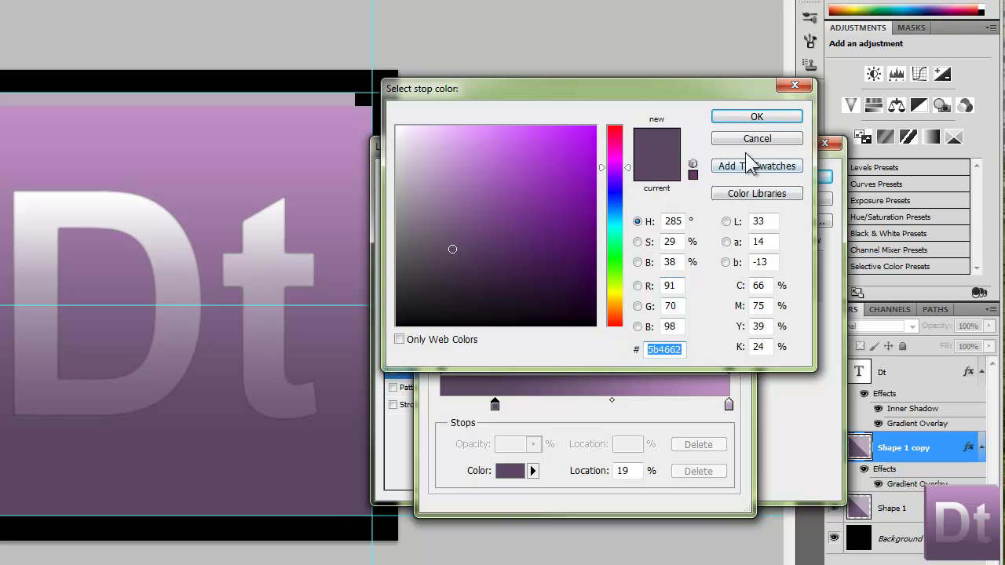
{"action": "left_click", "coordinate": [772, 116]}
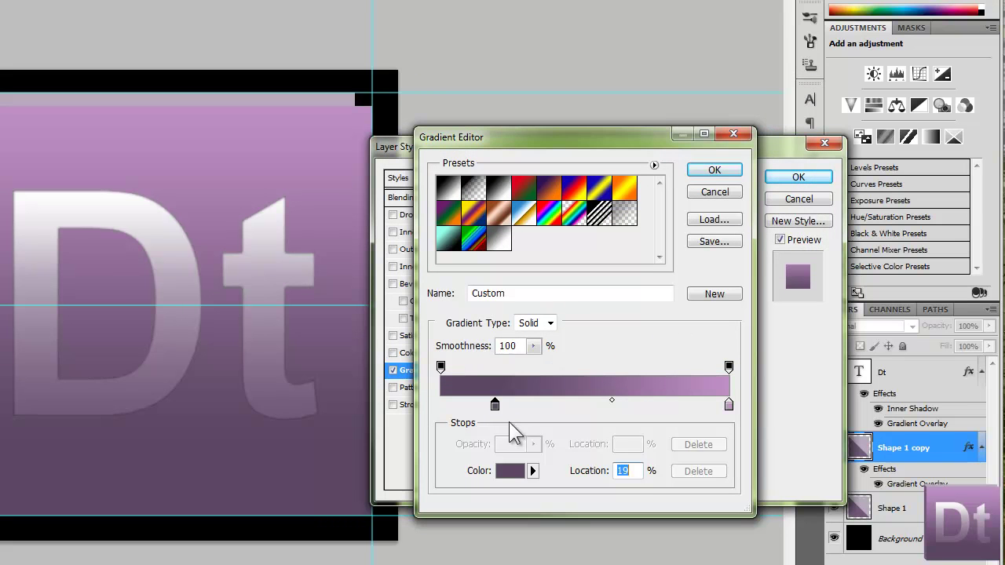
Examine the colour of the light stop at the other end of the same gradient.
{"action": "left_click", "coordinate": [729, 405]}
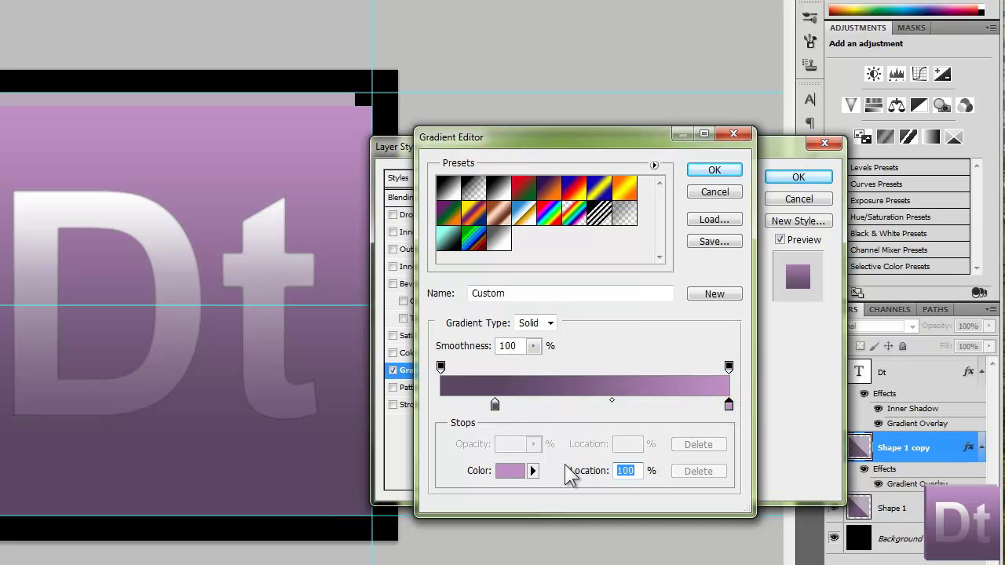
{"action": "left_click", "coordinate": [511, 471]}
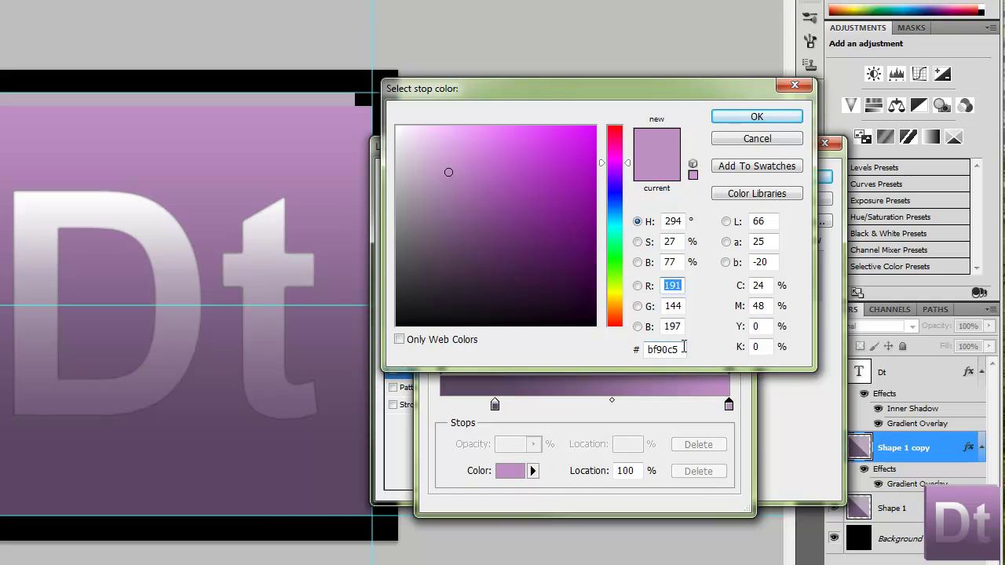
{"action": "left_click", "coordinate": [752, 115]}
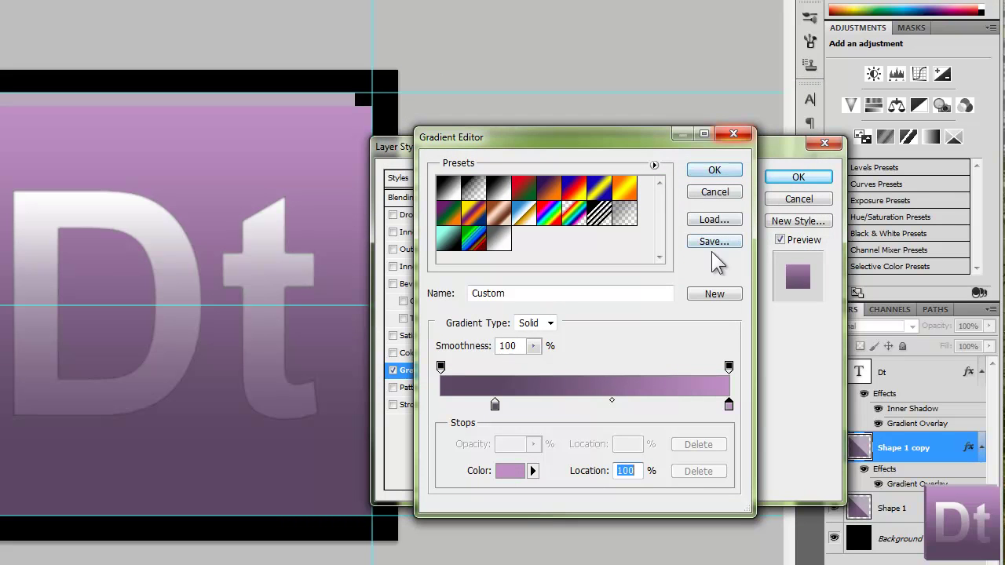
Store the reference gradient as a new preset and leave the gradient and layer style settings without applying changes.
{"action": "left_click", "coordinate": [714, 242]}
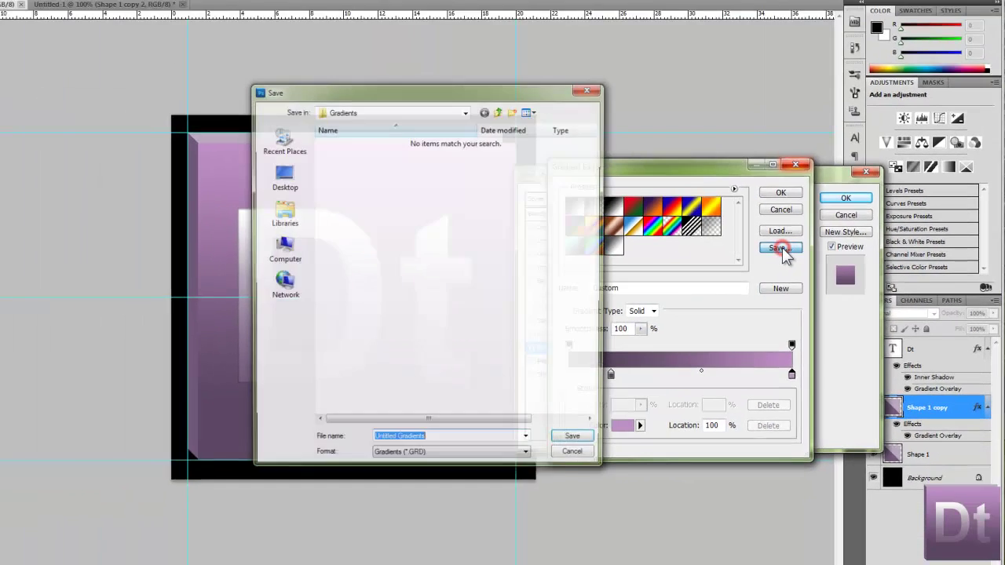
{"action": "key", "text": "Escape"}
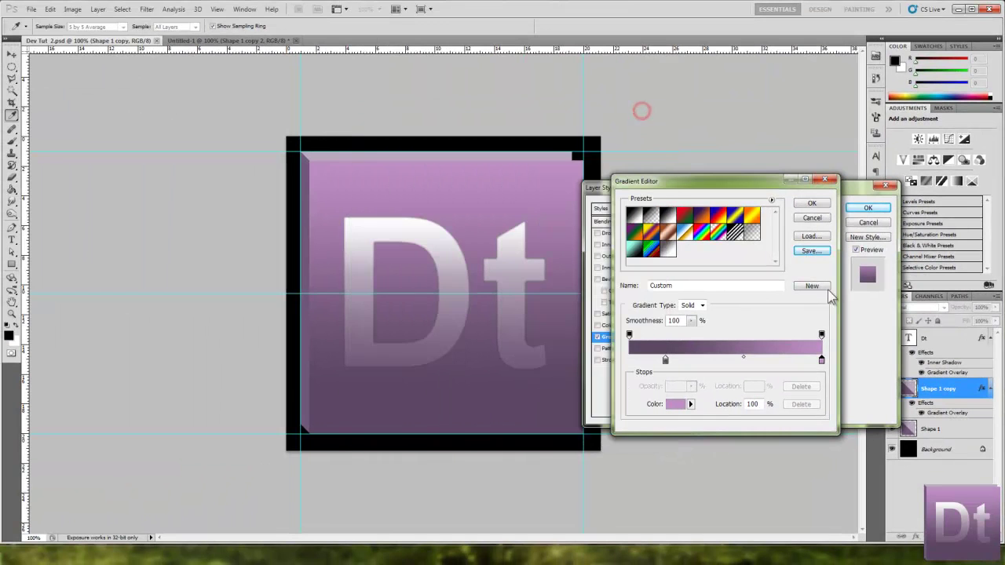
{"action": "left_click", "coordinate": [815, 287]}
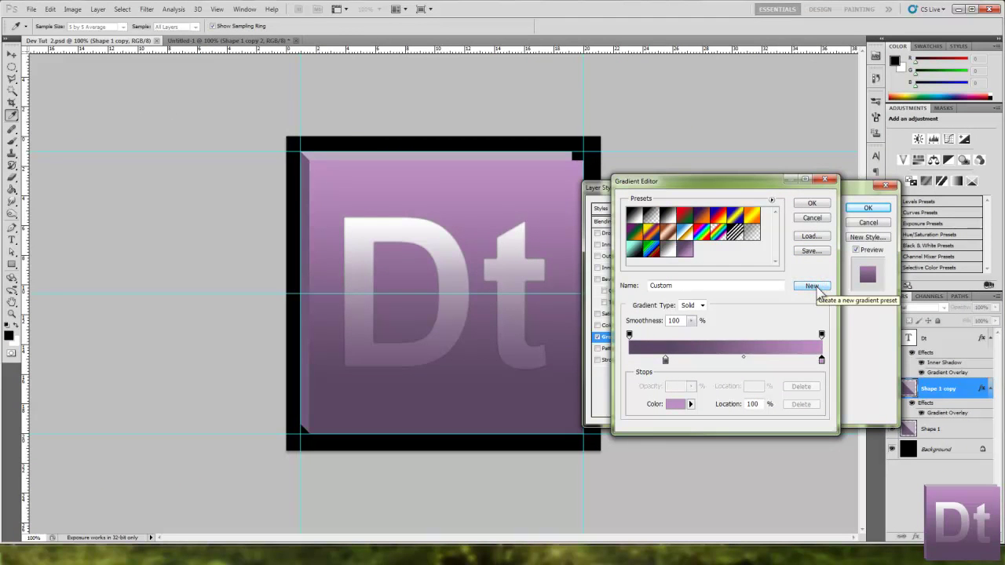
{"action": "left_click", "coordinate": [813, 217]}
{"action": "left_click", "coordinate": [883, 224]}
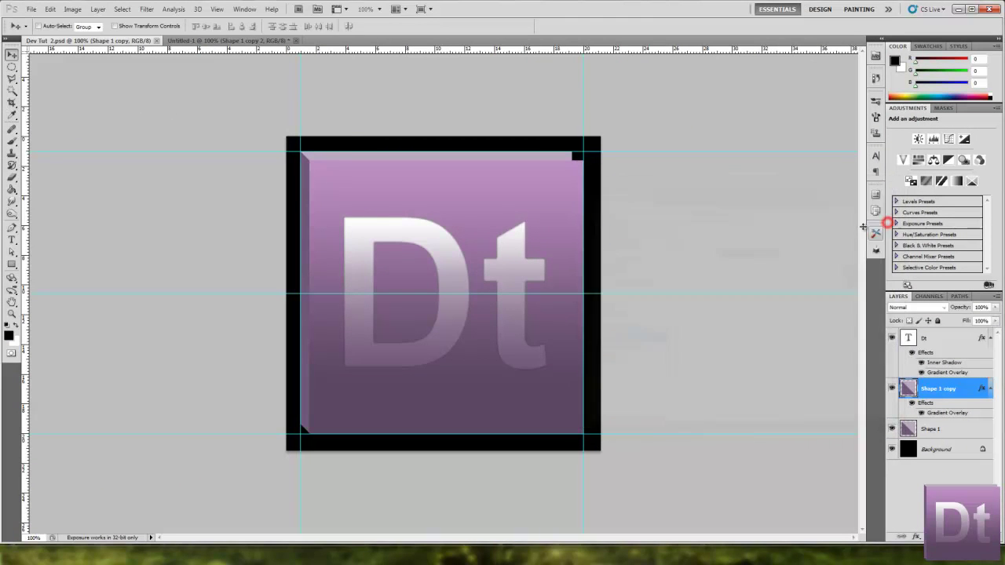
In the Untitled-1 document, add a Gradient Overlay to the Shape 1 copy 2 layer using the newly stored purple gradient preset.
{"action": "left_click", "coordinate": [233, 38]}
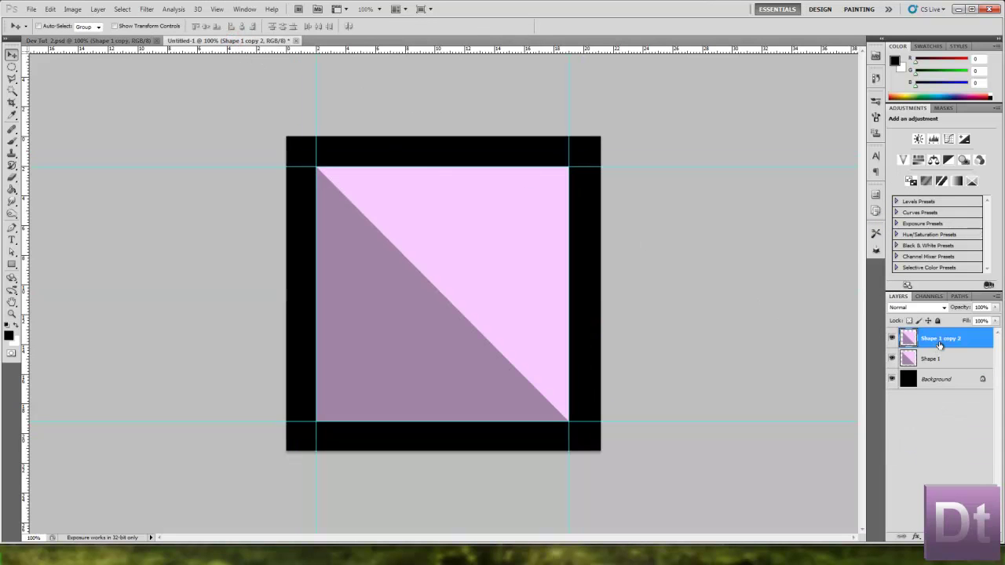
{"action": "double_click", "coordinate": [976, 339]}
{"action": "left_click", "coordinate": [596, 336]}
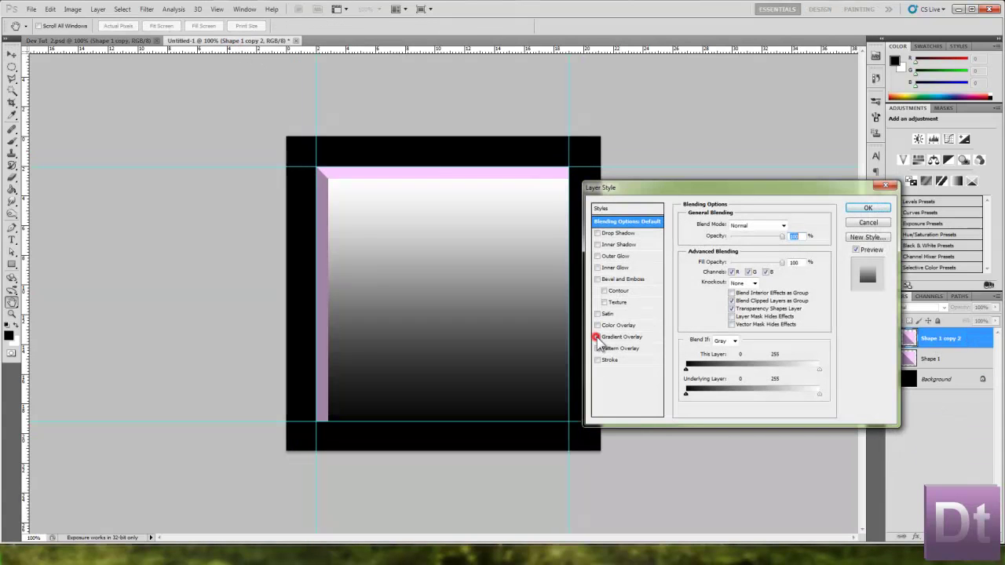
{"action": "left_click", "coordinate": [642, 338]}
{"action": "left_click", "coordinate": [732, 250]}
{"action": "left_click", "coordinate": [686, 253]}
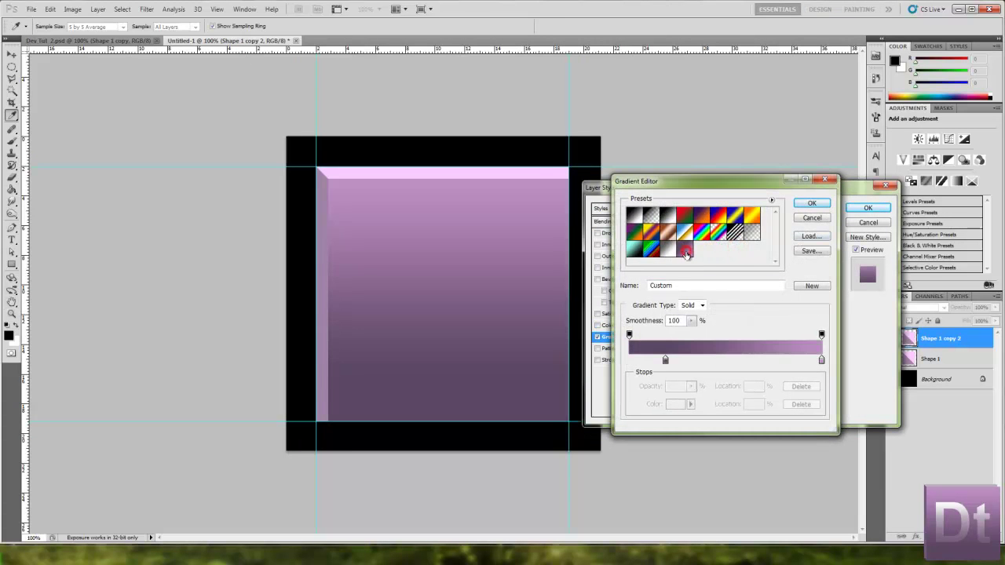
{"action": "left_click", "coordinate": [813, 205]}
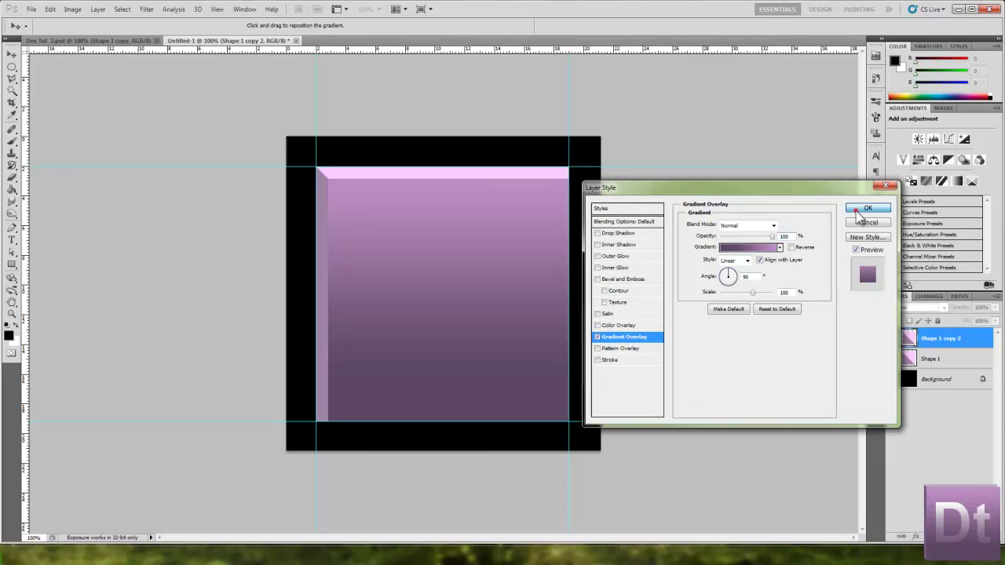
{"action": "left_click", "coordinate": [863, 211]}
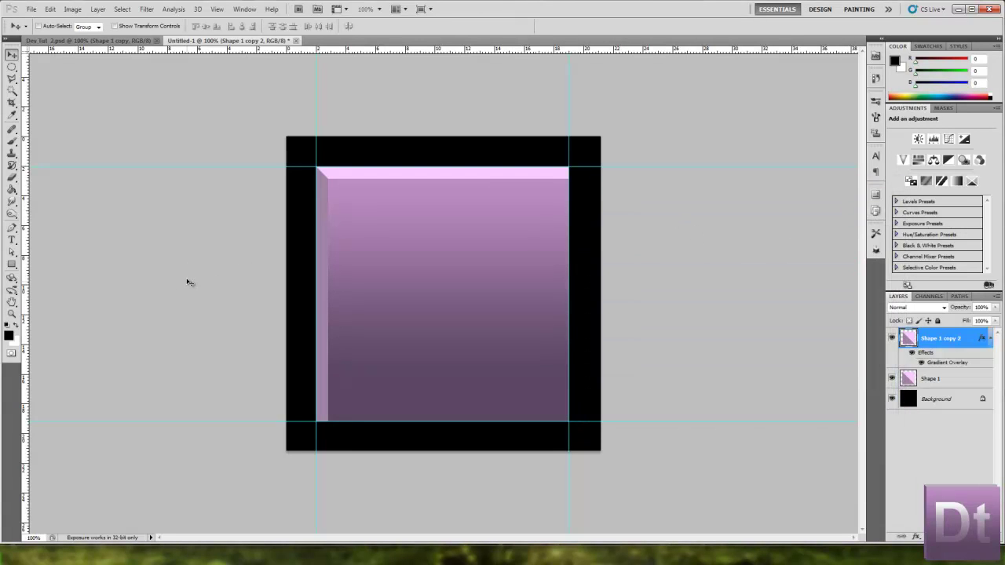
Hide the guides and compare the bevelled square with the finished icon in Dev Tut 2.psd, returning to Untitled-1.
{"action": "key", "text": "ctrl+h"}
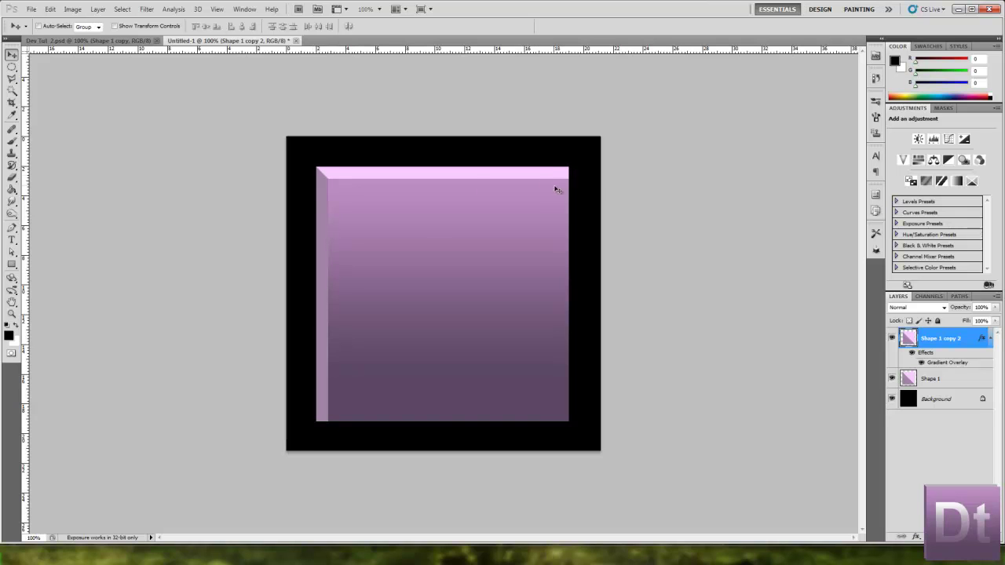
{"action": "left_click", "coordinate": [129, 41]}
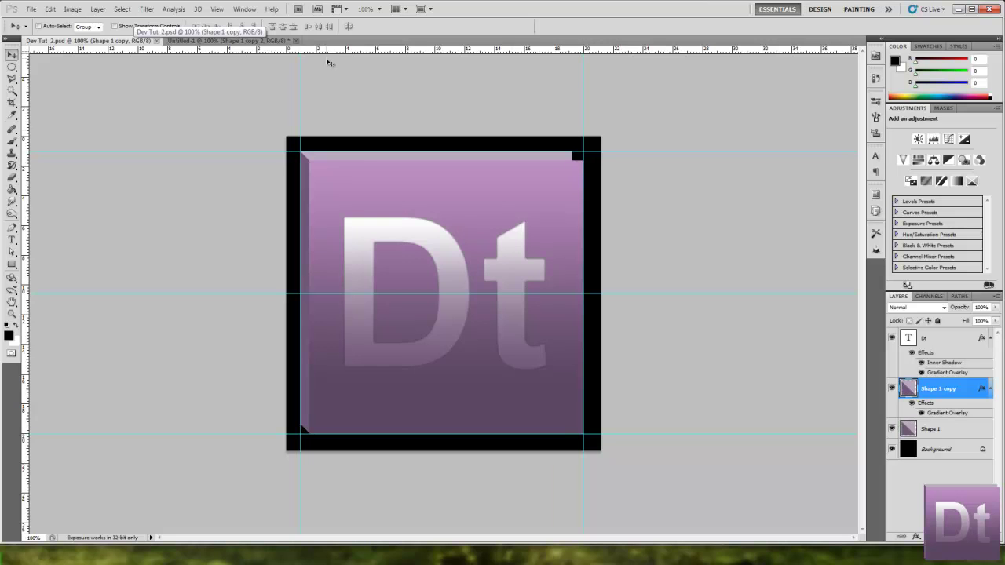
{"action": "left_click", "coordinate": [267, 41]}
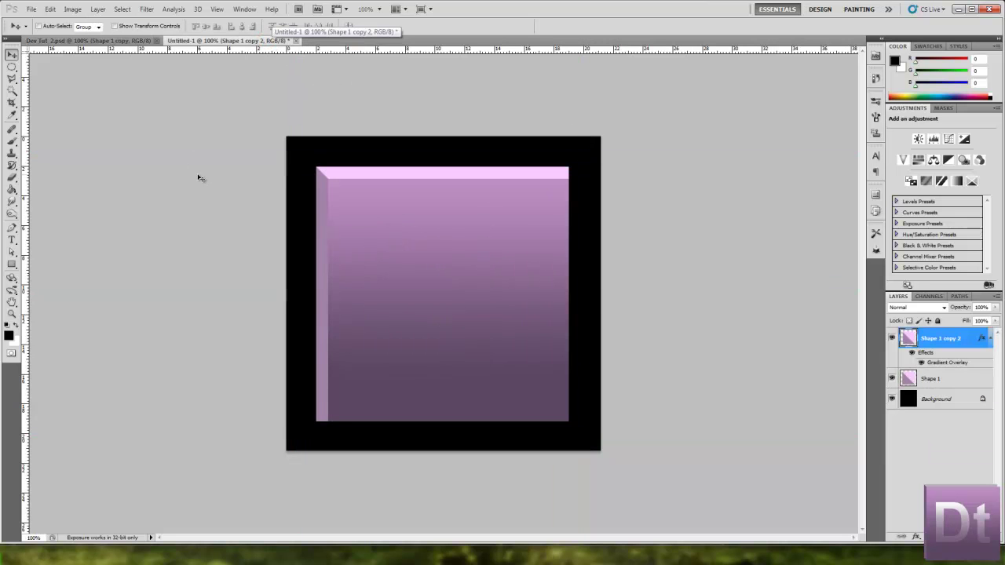
Show the guides and cut a diagonal corner off the lower end of the left bevel on the Shape 1 layer with the Polygonal Lasso.
{"action": "key", "text": "ctrl+semicolon"}
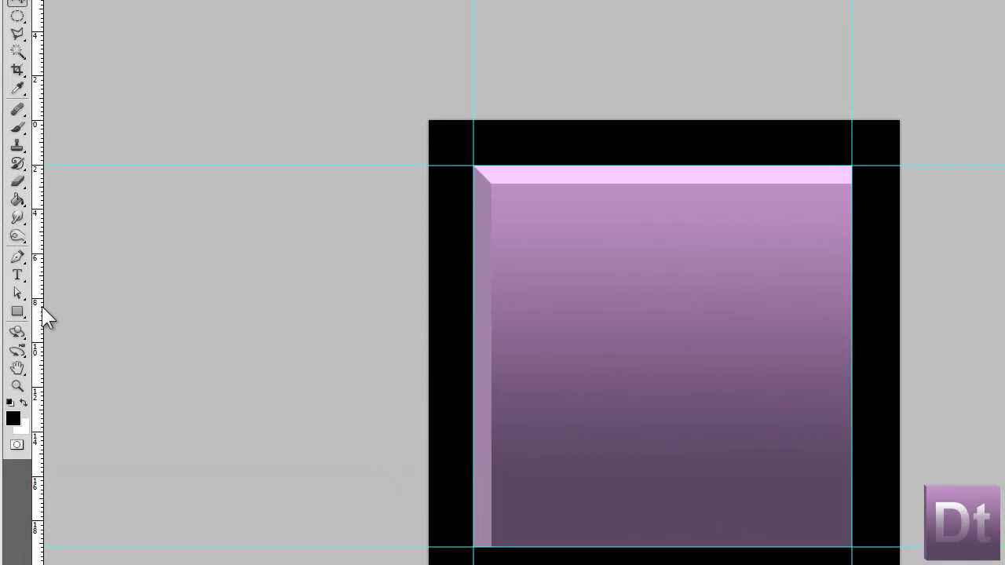
{"action": "left_click", "coordinate": [18, 35]}
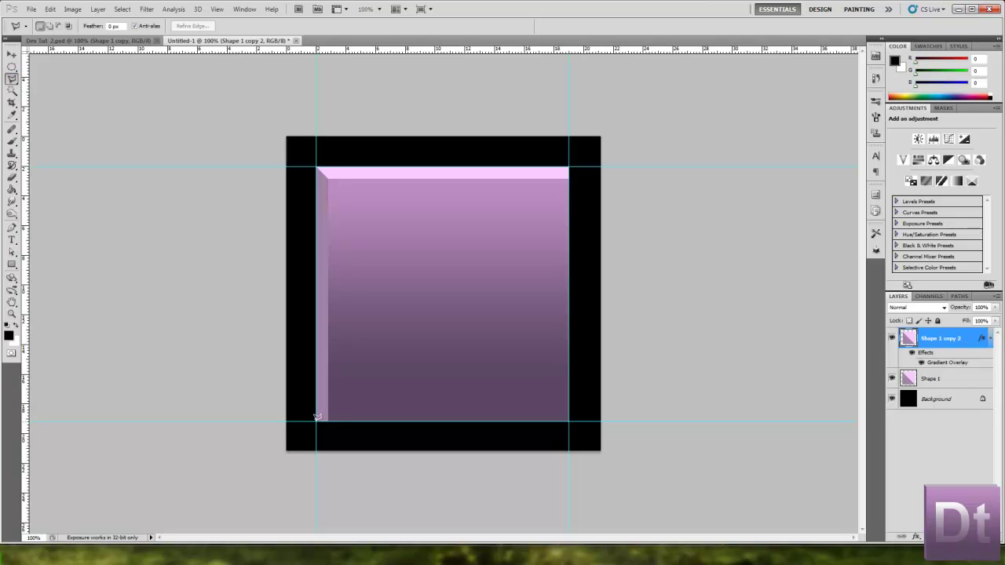
{"action": "left_click", "coordinate": [316, 419]}
{"action": "left_click", "coordinate": [319, 422]}
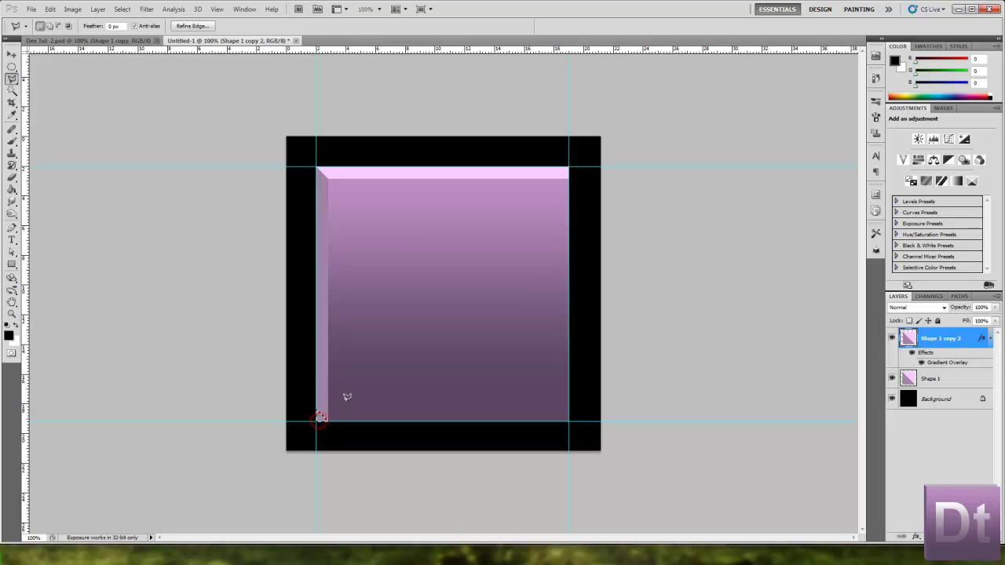
{"action": "left_click", "coordinate": [955, 385]}
{"action": "key", "text": "ctrl+d"}
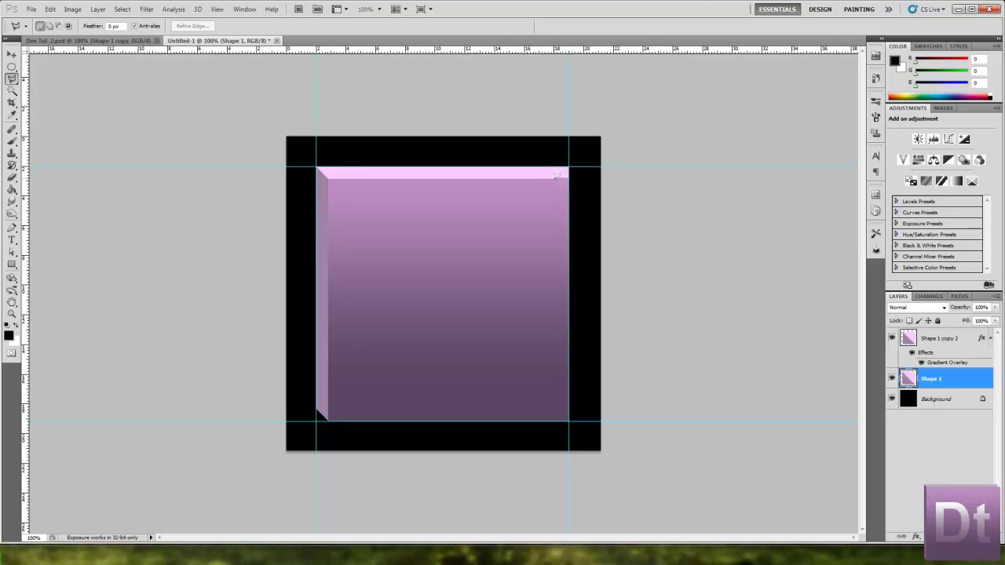
Cut away the right end of the light pink top bevel on the Shape 1 layer and clear the selection.
{"action": "left_click", "coordinate": [553, 175]}
{"action": "left_click", "coordinate": [569, 165]}
{"action": "double_click", "coordinate": [570, 161]}
{"action": "key", "text": "Delete"}
{"action": "key", "text": "ctrl+d"}
{"action": "key", "text": "ctrl+shift+d"}
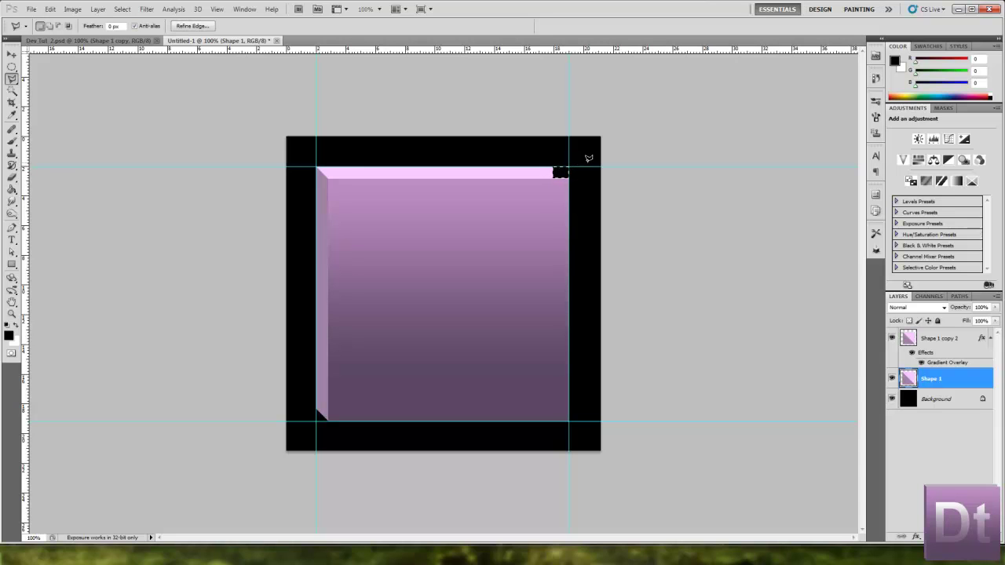
{"action": "key", "text": "ctrl+d"}
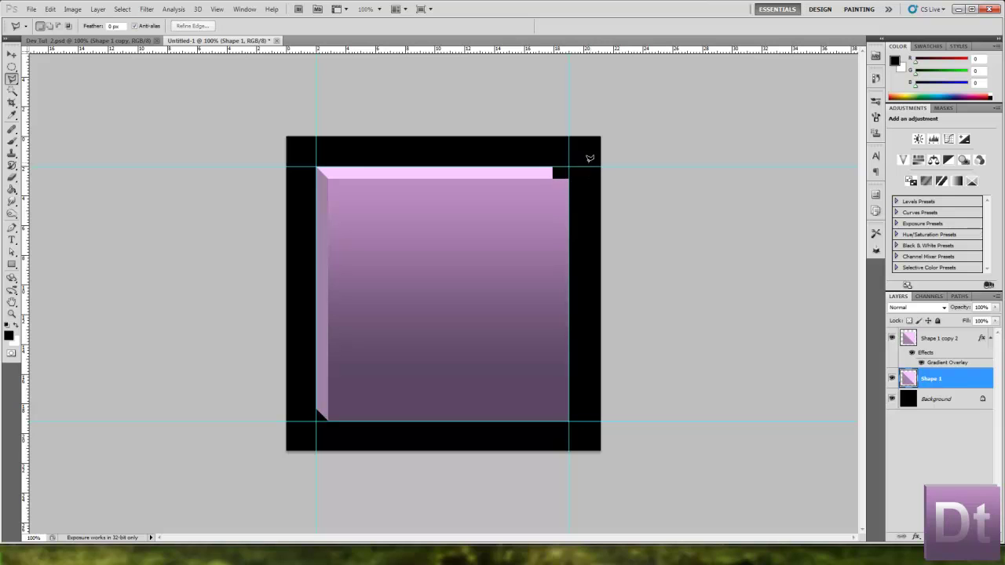
Start a horizontal text layer in Arial Bold on the left half of the purple square.
{"action": "left_click", "coordinate": [12, 239]}
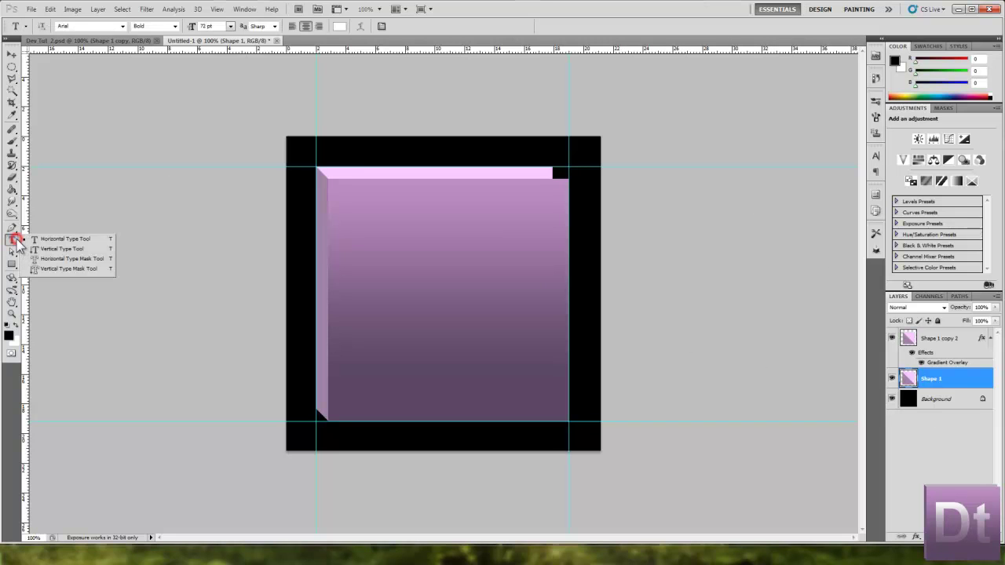
{"action": "left_click", "coordinate": [28, 239]}
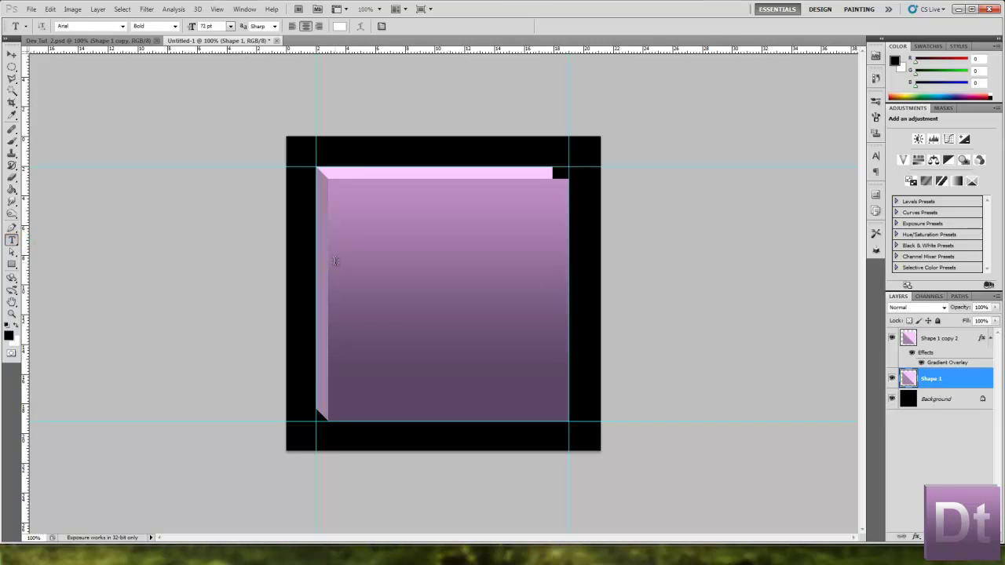
{"action": "left_click", "coordinate": [123, 26]}
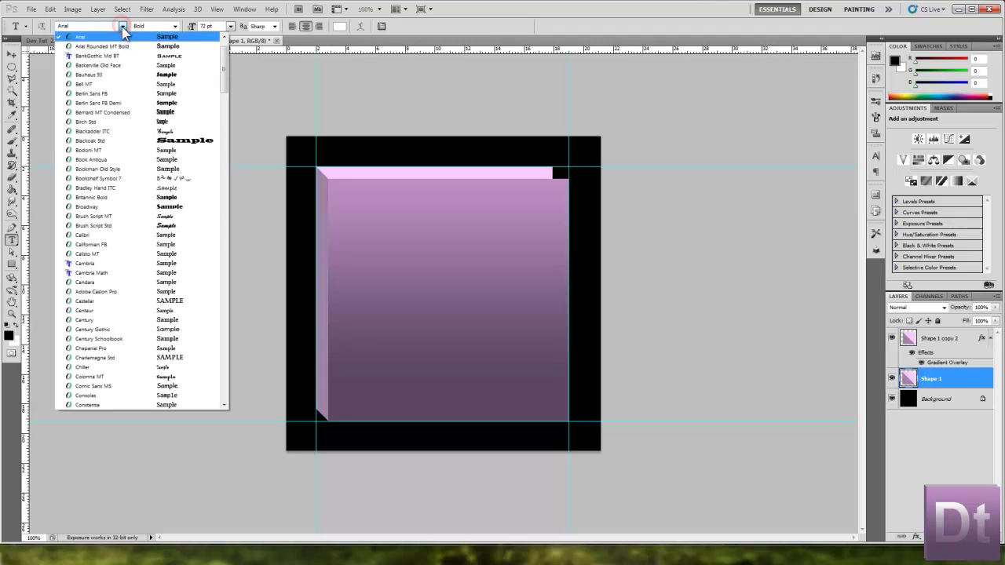
{"action": "key", "text": "Escape"}
{"action": "left_click", "coordinate": [368, 295]}
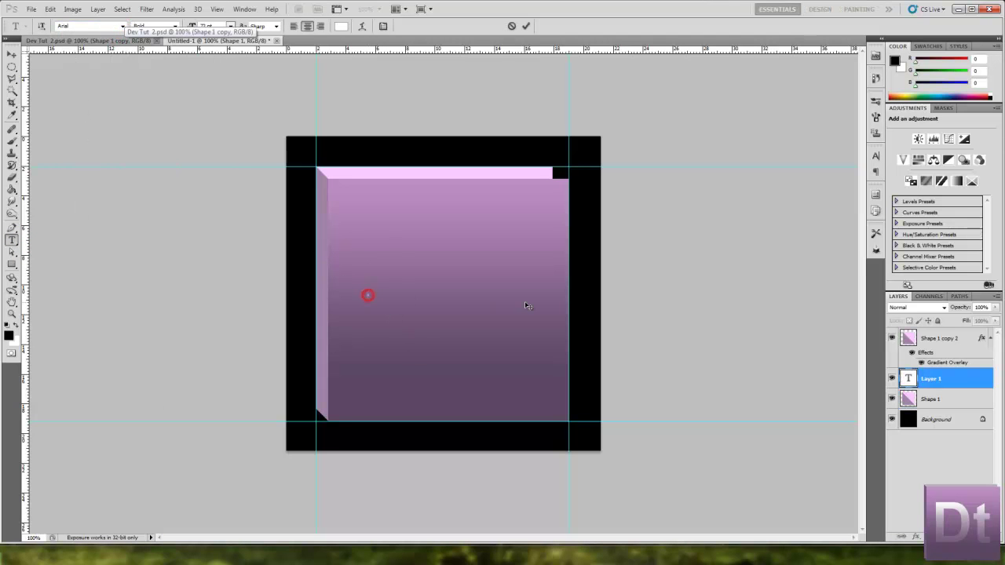
{"action": "left_click", "coordinate": [232, 26]}
{"action": "left_click", "coordinate": [238, 203]}
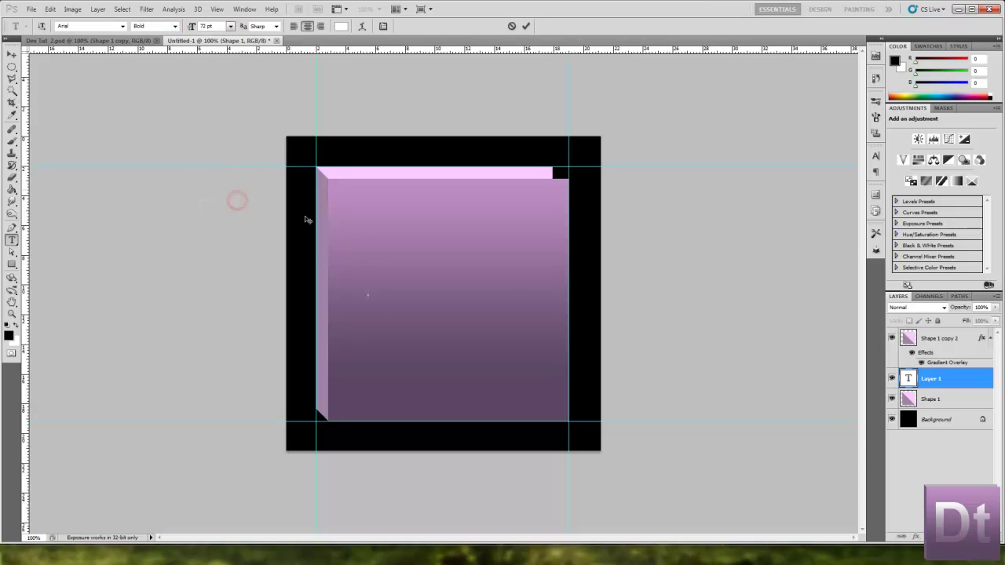
Set the font size of the new text to 220 pt in the character settings.
{"action": "key", "text": "ctrl+t"}
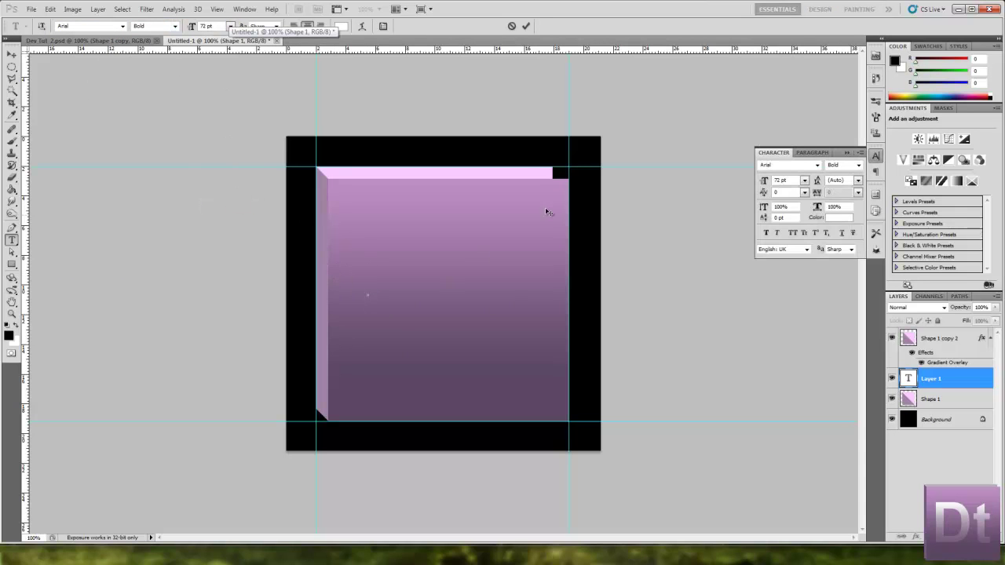
{"action": "left_click", "coordinate": [781, 180]}
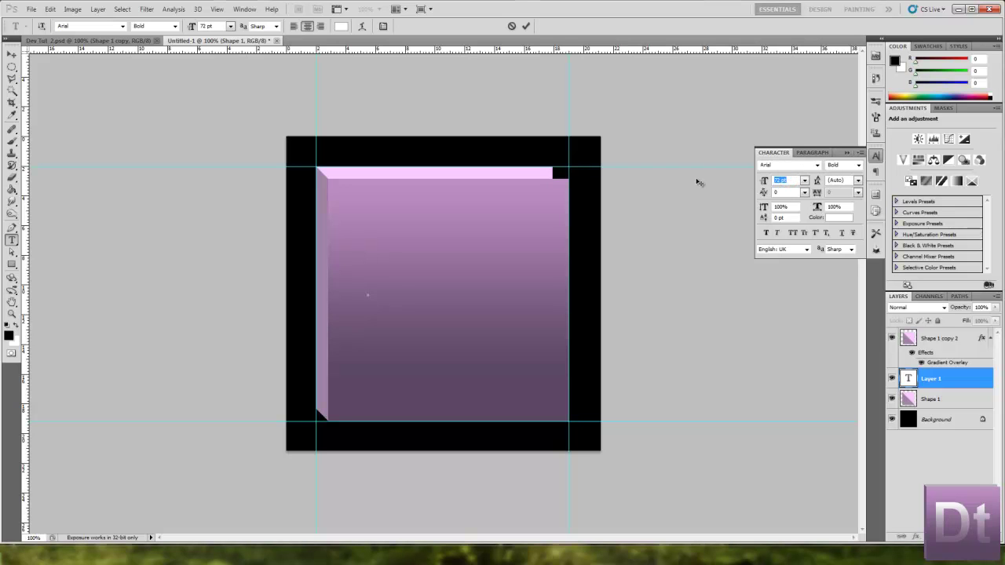
{"action": "type", "text": "120"}
{"action": "key", "text": "Return"}
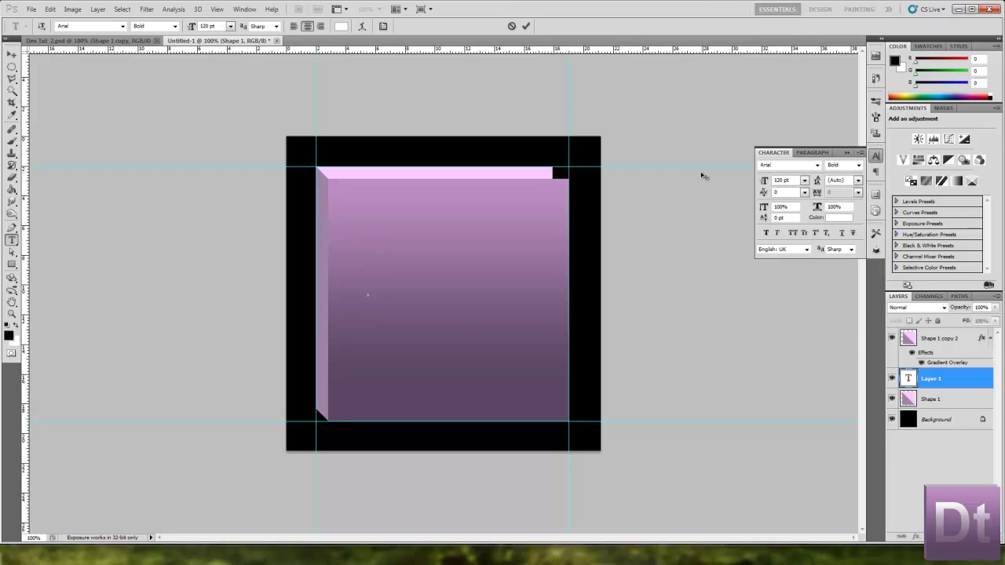
{"action": "left_click", "coordinate": [779, 180]}
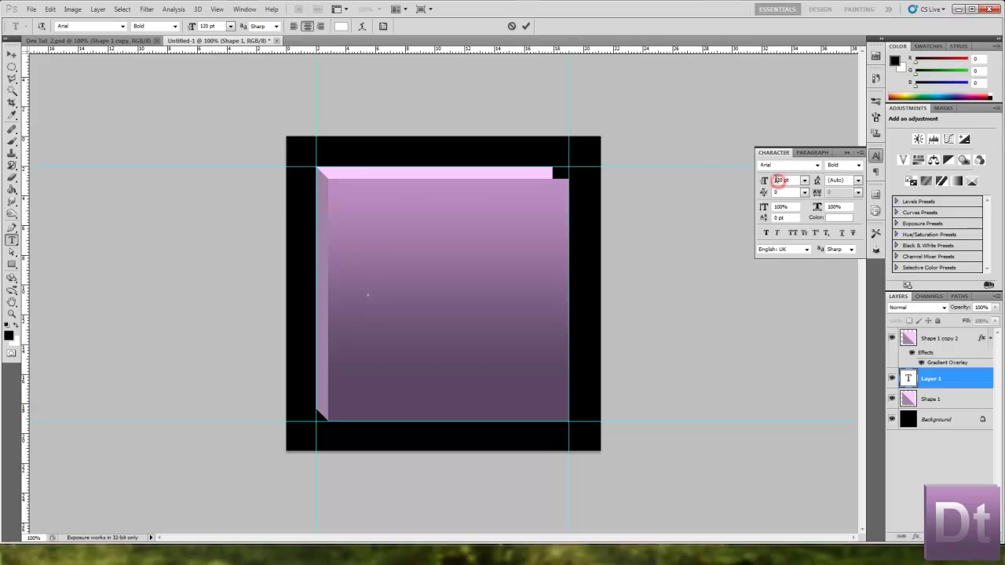
{"action": "type", "text": "220"}
{"action": "key", "text": "Return"}
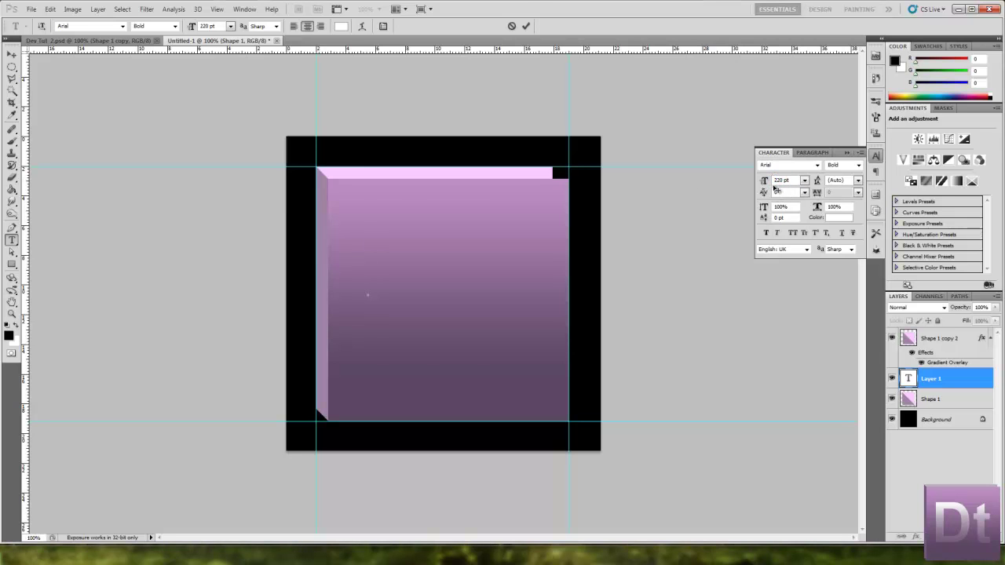
{"action": "left_click", "coordinate": [845, 153]}
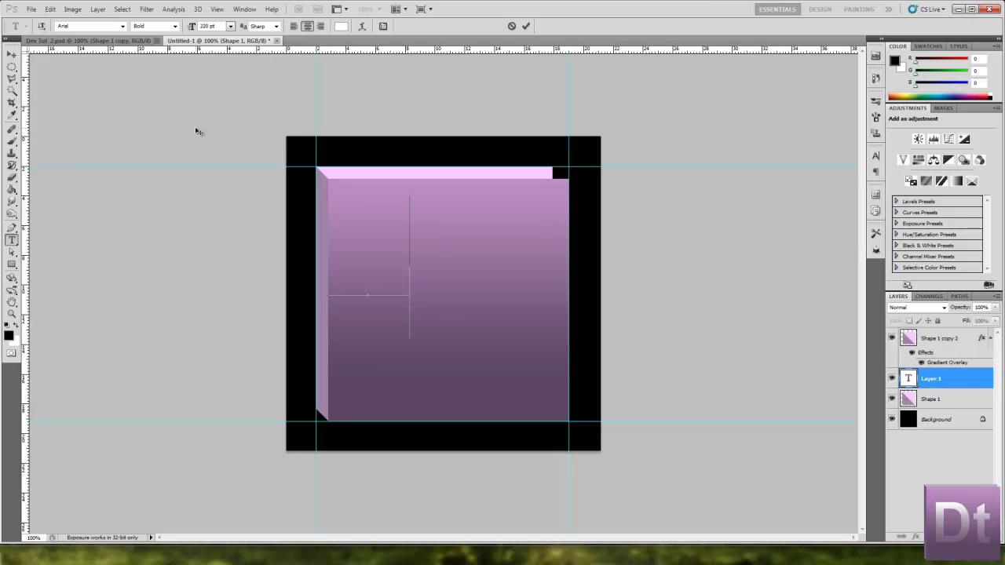
Enter "Dt" as the text, shift it onto the purple face and place its layer above Shape 1 copy 2.
{"action": "type", "text": "t"}
{"action": "left_click", "coordinate": [12, 54]}
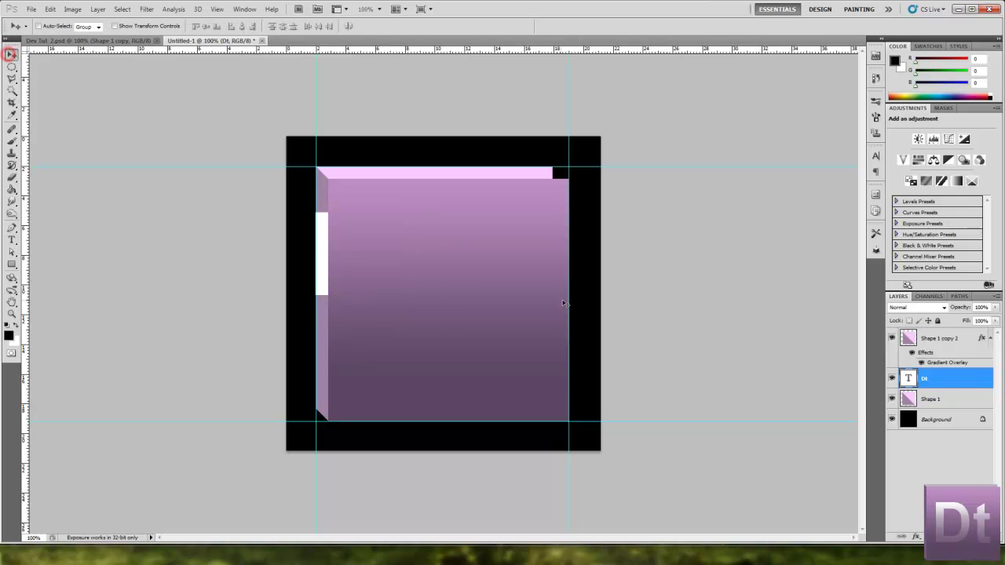
{"action": "left_click", "coordinate": [444, 276]}
{"action": "left_click_drag", "start_coordinate": [985, 389], "coordinate": [958, 336]}
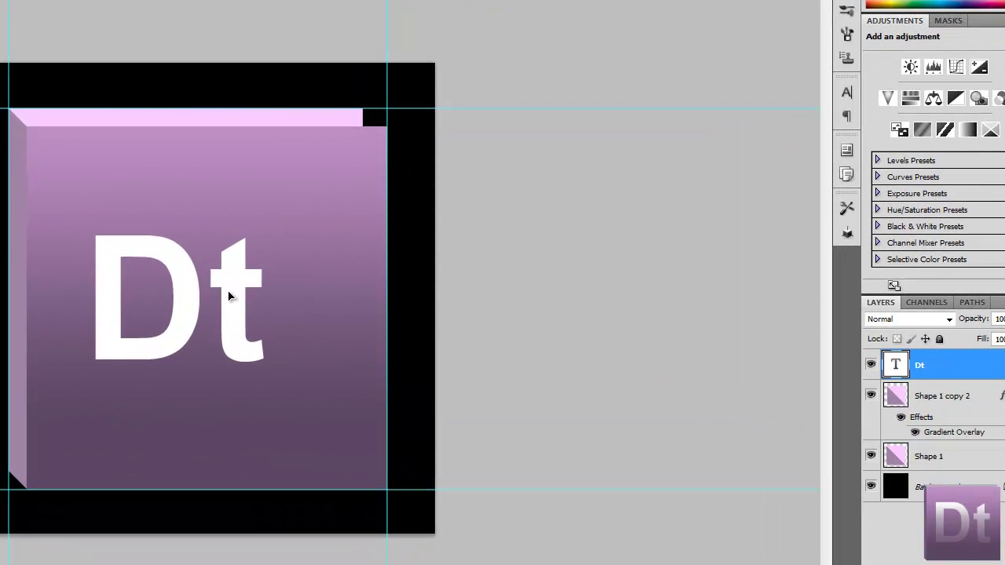
Scale the Dt lettering up proportionally to nearly fill the width of the purple face and adjust its position.
{"action": "left_click_drag", "start_coordinate": [218, 265], "coordinate": [205, 252]}
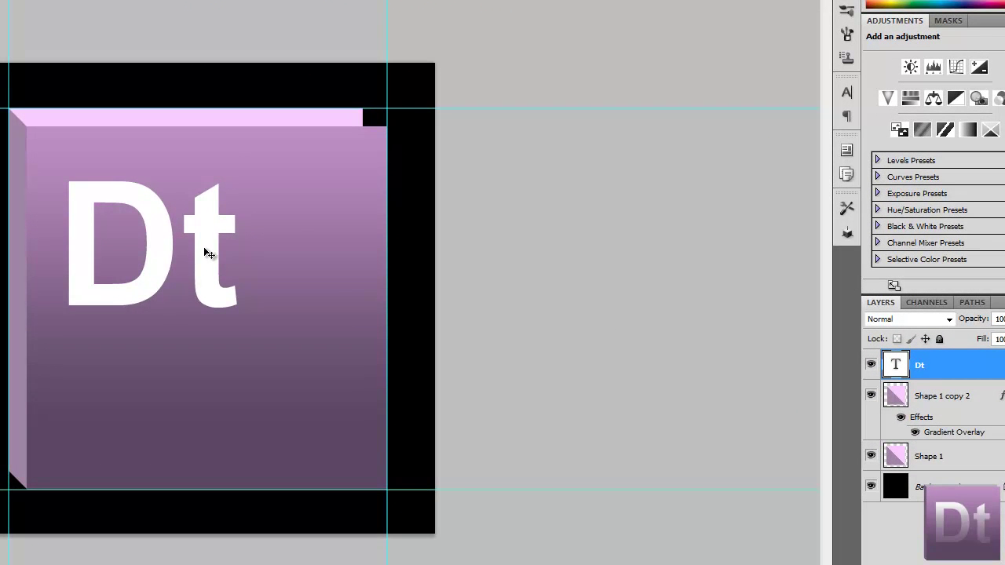
{"action": "key", "text": "ctrl+t"}
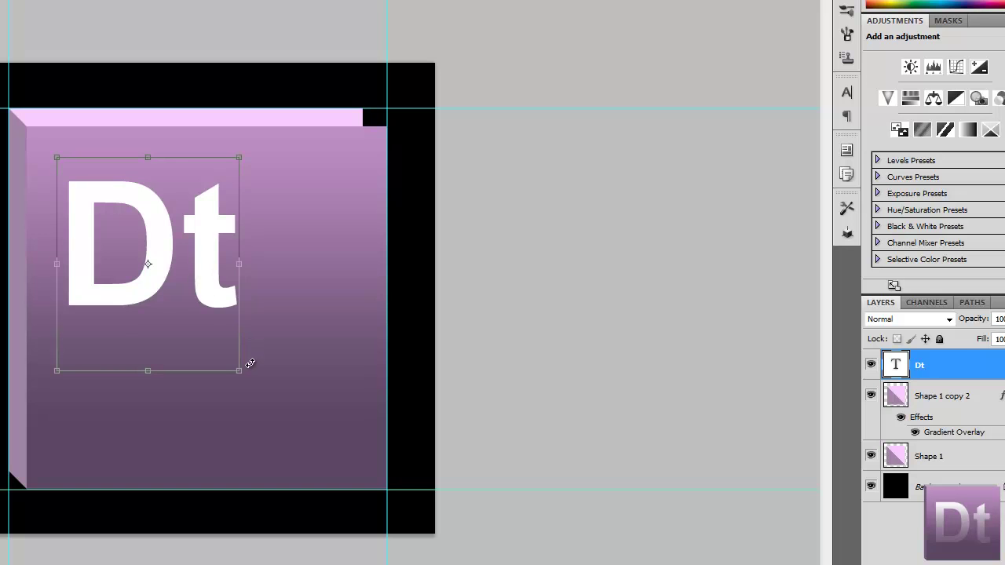
{"action": "left_click_drag", "start_coordinate": [241, 372], "coordinate": [391, 448]}
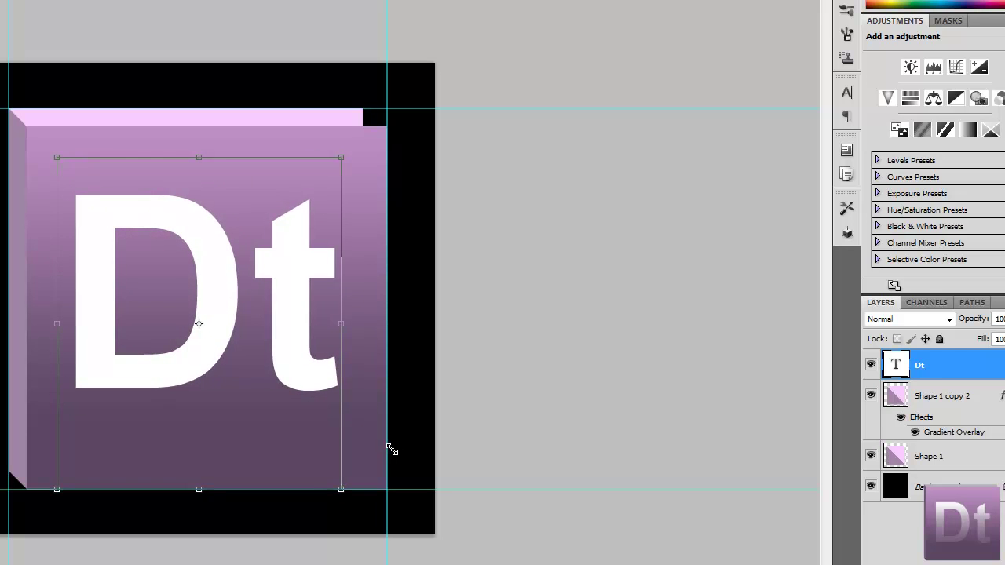
{"action": "key", "text": "Return"}
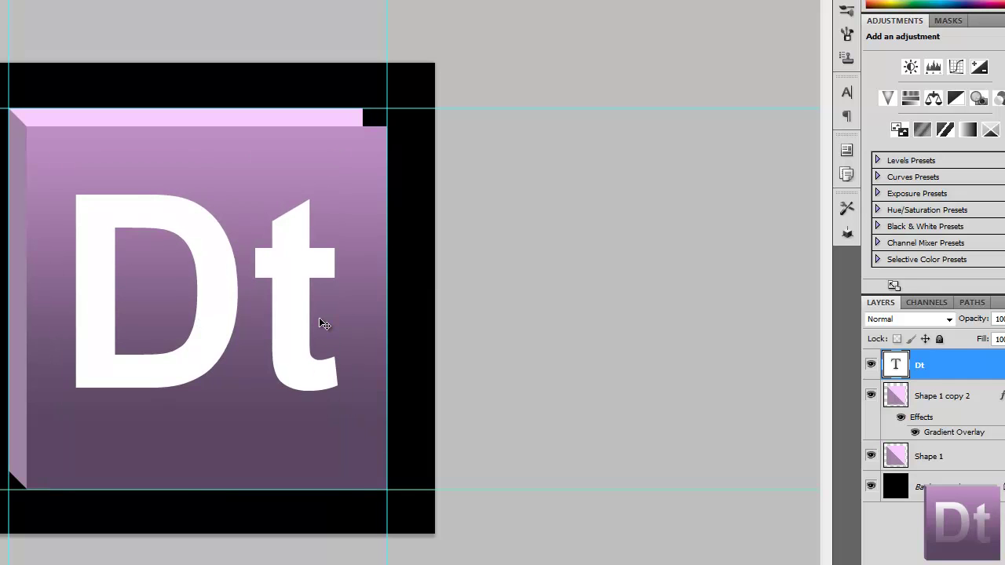
{"action": "left_click_drag", "start_coordinate": [297, 307], "coordinate": [298, 315]}
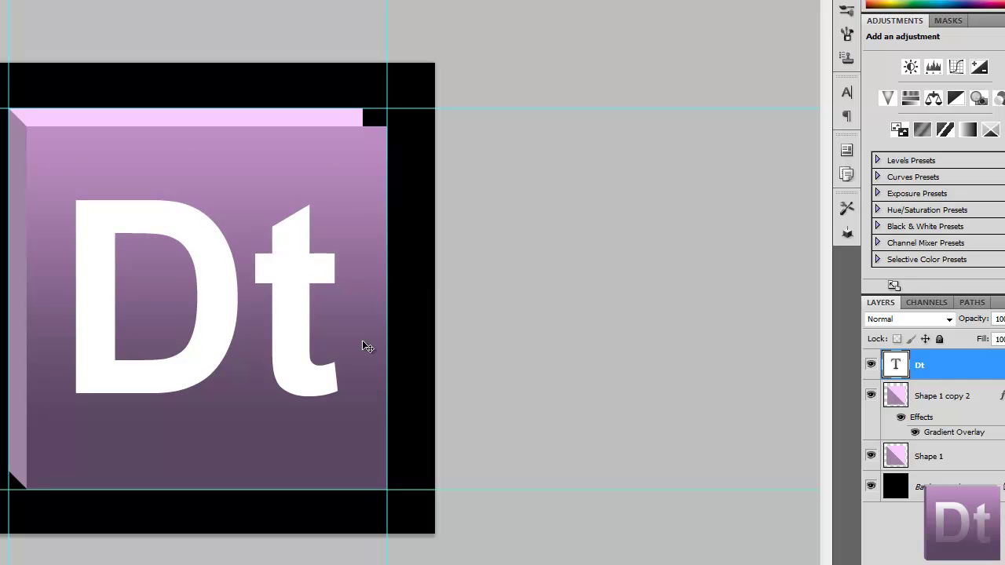
Add an Inner Shadow to the Dt layer with 57% opacity, 1 px distance, 10 px size and a rounded convex contour.
{"action": "double_click", "coordinate": [978, 376]}
{"action": "left_click_drag", "start_coordinate": [626, 150], "coordinate": [633, 140]}
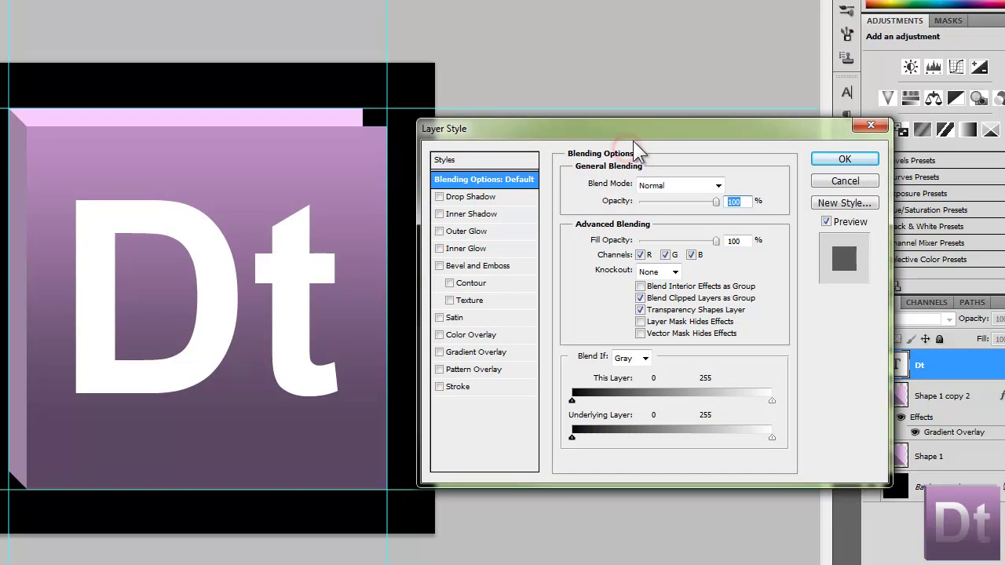
{"action": "left_click", "coordinate": [461, 215]}
{"action": "left_click_drag", "start_coordinate": [682, 203], "coordinate": [668, 201]}
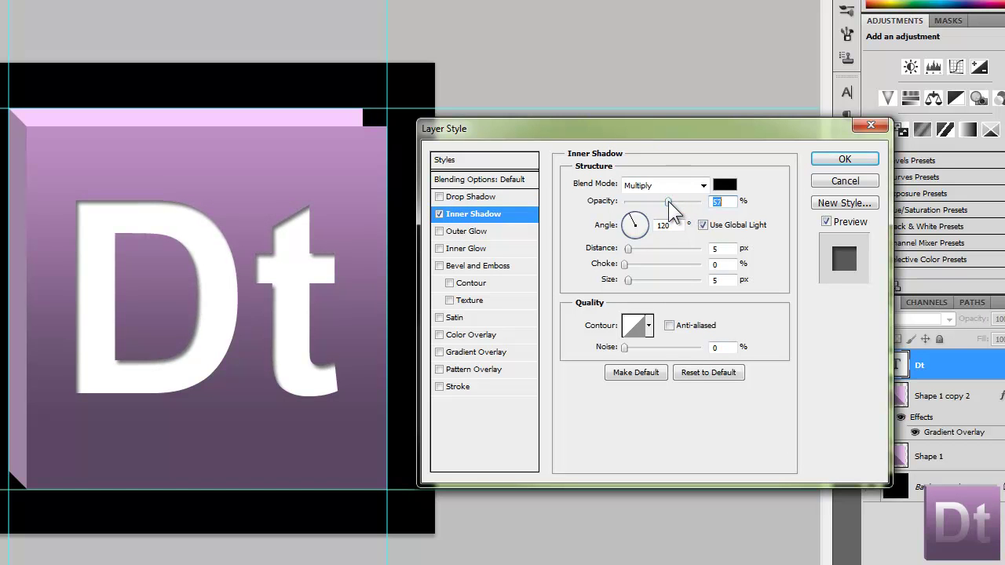
{"action": "left_click_drag", "start_coordinate": [625, 245], "coordinate": [582, 252]}
{"action": "left_click_drag", "start_coordinate": [626, 277], "coordinate": [632, 278]}
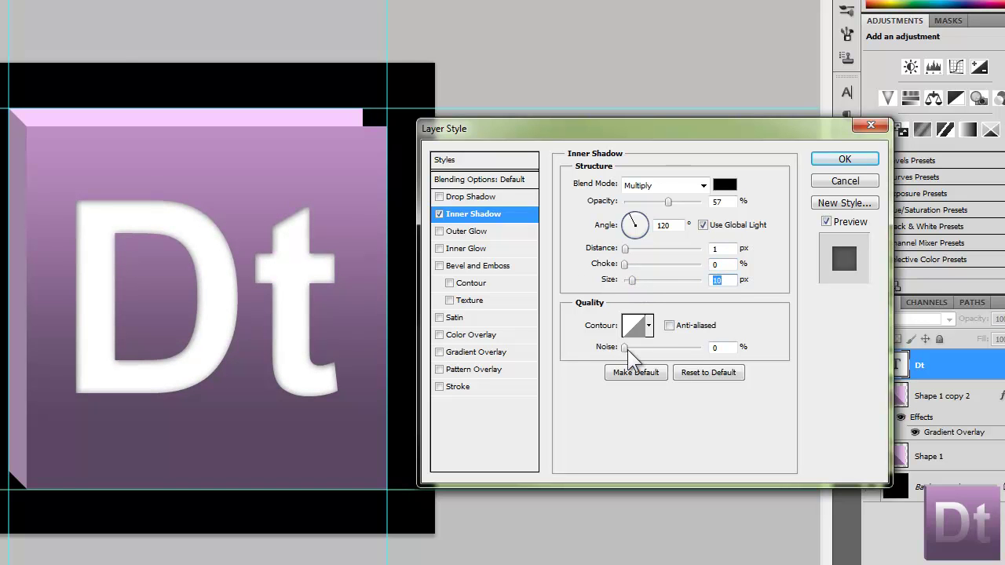
{"action": "left_click", "coordinate": [649, 325]}
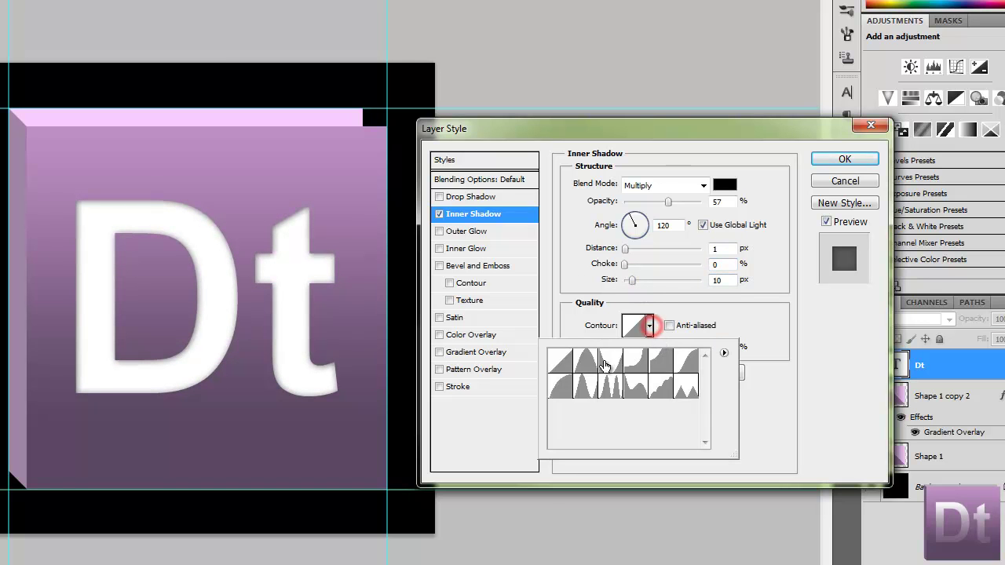
{"action": "left_click", "coordinate": [565, 387]}
{"action": "left_click", "coordinate": [820, 349]}
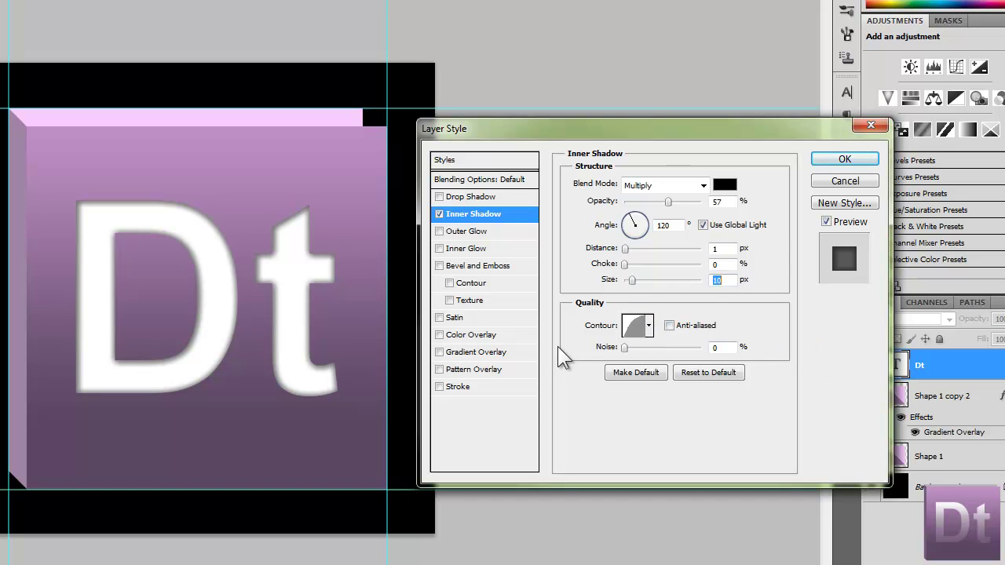
Add a Gradient Overlay with the stored purple gradient preset to the Dt layer, leaving Color Overlay off.
{"action": "left_click", "coordinate": [482, 335]}
{"action": "left_click", "coordinate": [475, 352]}
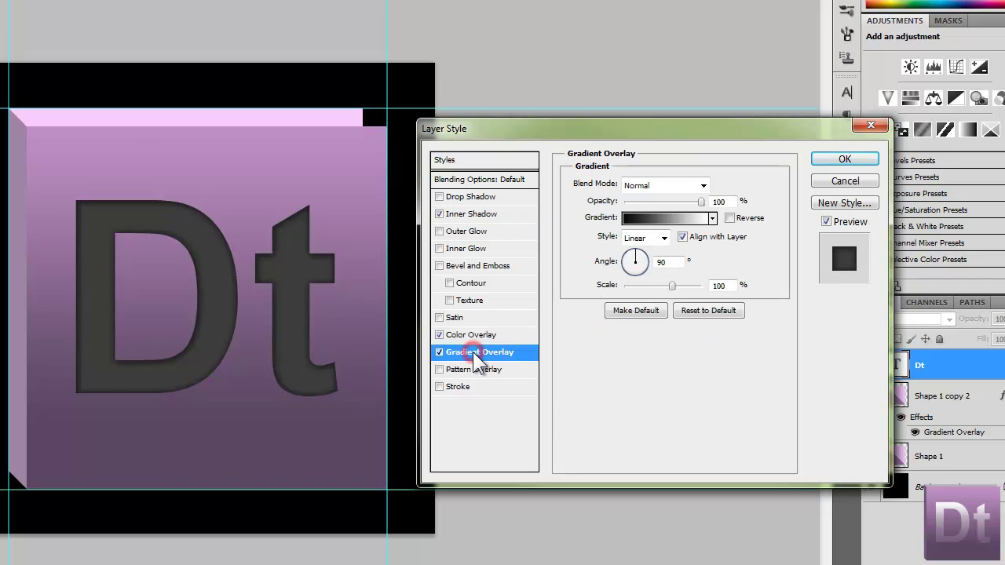
{"action": "left_click", "coordinate": [438, 334]}
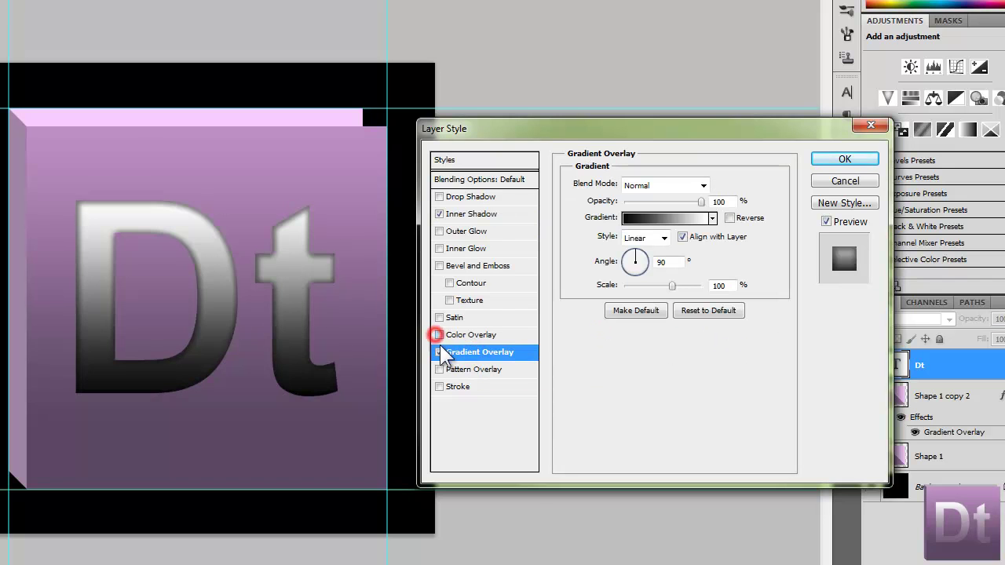
{"action": "left_click", "coordinate": [630, 228]}
{"action": "left_click", "coordinate": [563, 235]}
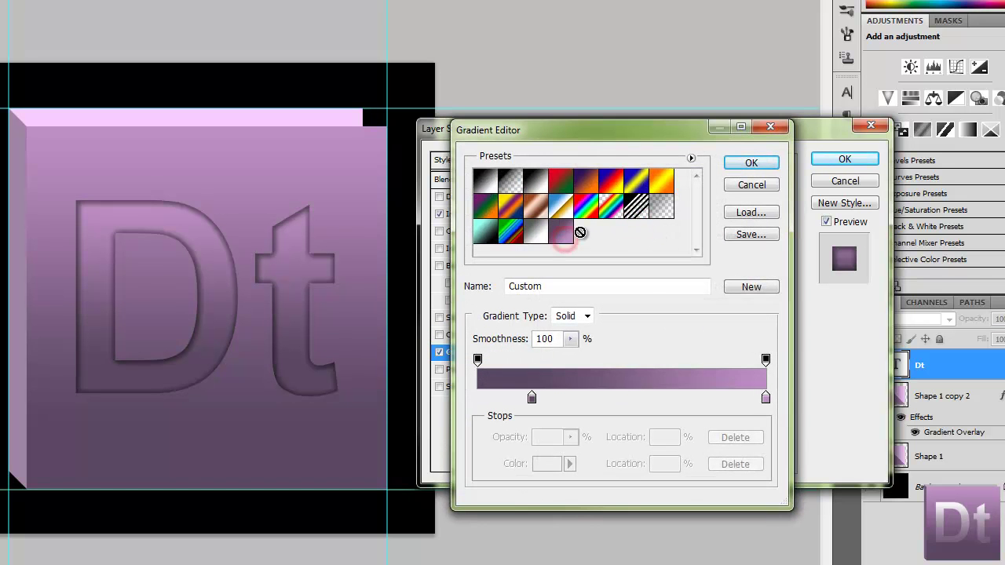
Change the dark stop at 19% of the lettering's gradient to the lighter purple #a37bb1.
{"action": "left_click", "coordinate": [532, 398]}
{"action": "left_click", "coordinate": [547, 464]}
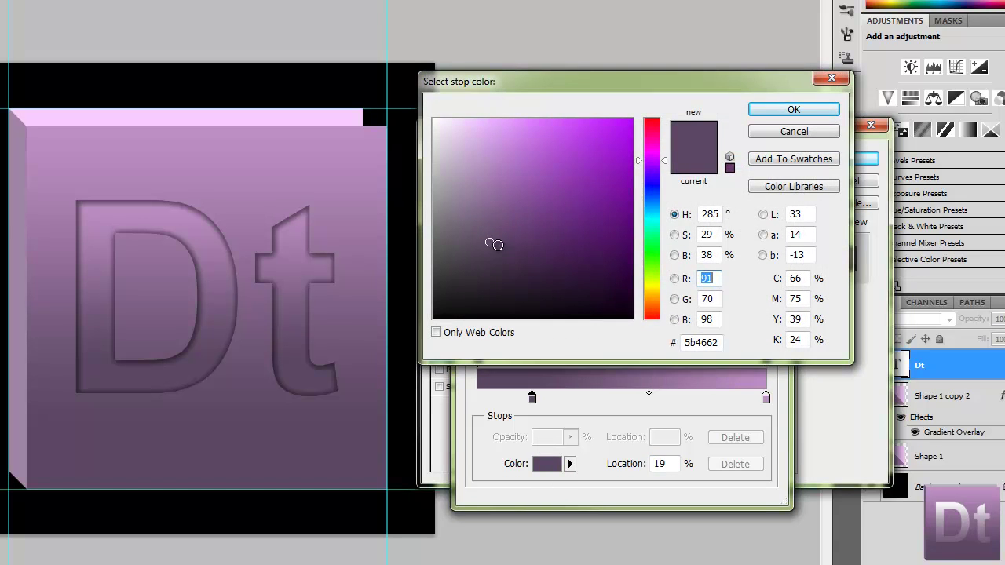
{"action": "mouse_move", "coordinate": [489, 241]}
{"action": "left_mouse_down"}
{"action": "mouse_move", "coordinate": [494, 195]}
{"action": "mouse_move", "coordinate": [508, 201]}
{"action": "mouse_move", "coordinate": [494, 202]}
{"action": "mouse_move", "coordinate": [494, 179]}
{"action": "left_mouse_up"}
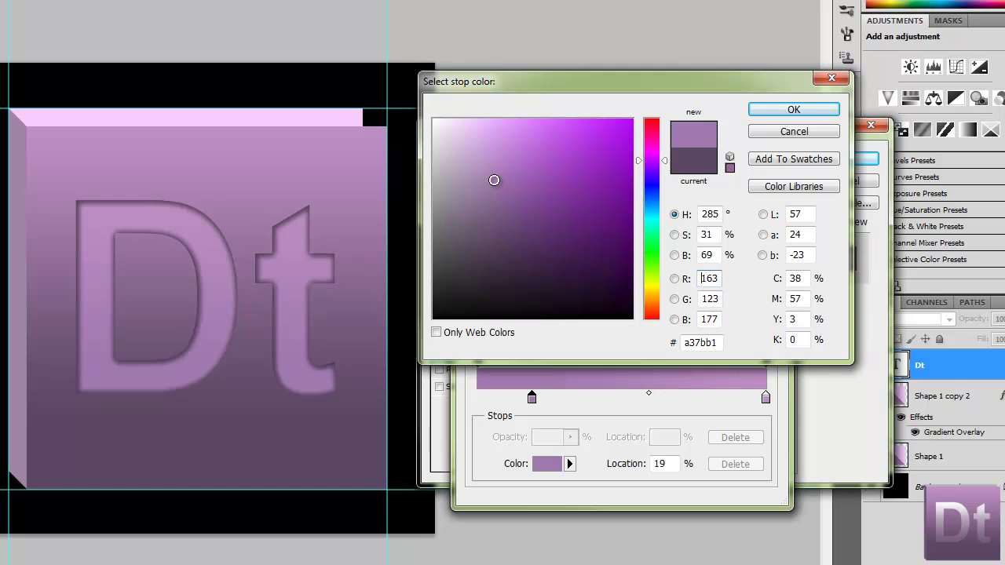
{"action": "left_click", "coordinate": [769, 110]}
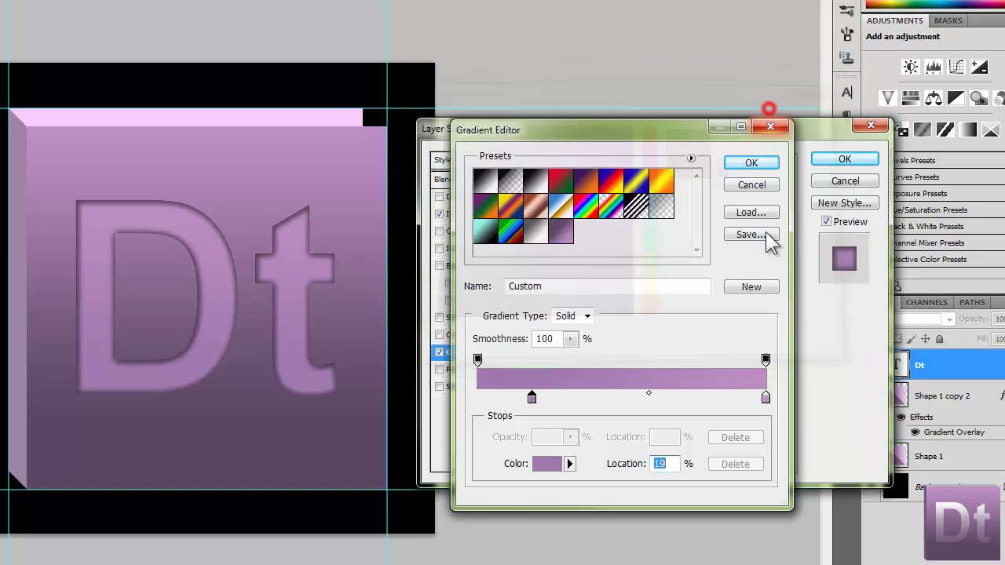
Change the 100% stop of the lettering's gradient to the muted purple #816385 and accept the gradient.
{"action": "left_click", "coordinate": [766, 398]}
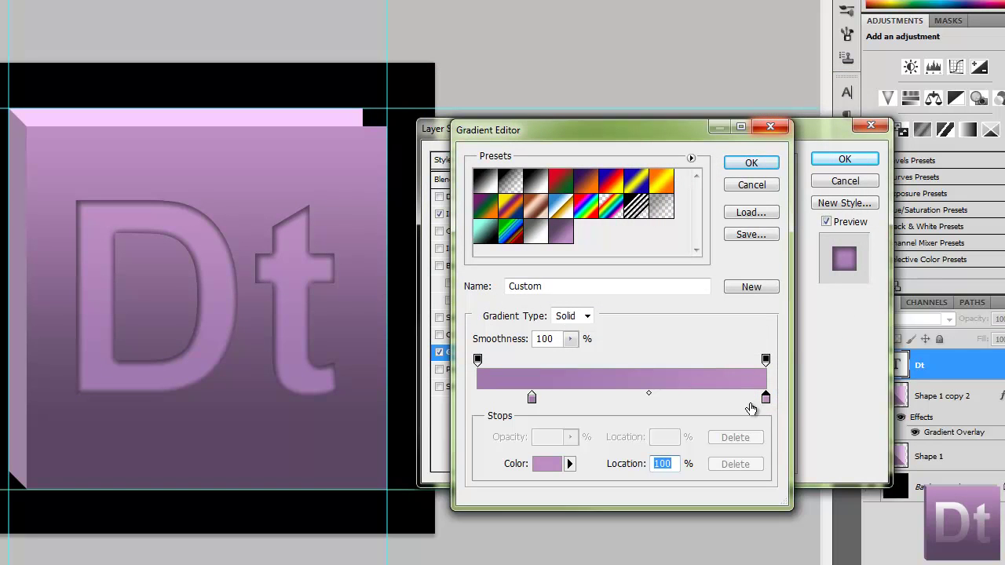
{"action": "double_click", "coordinate": [765, 398]}
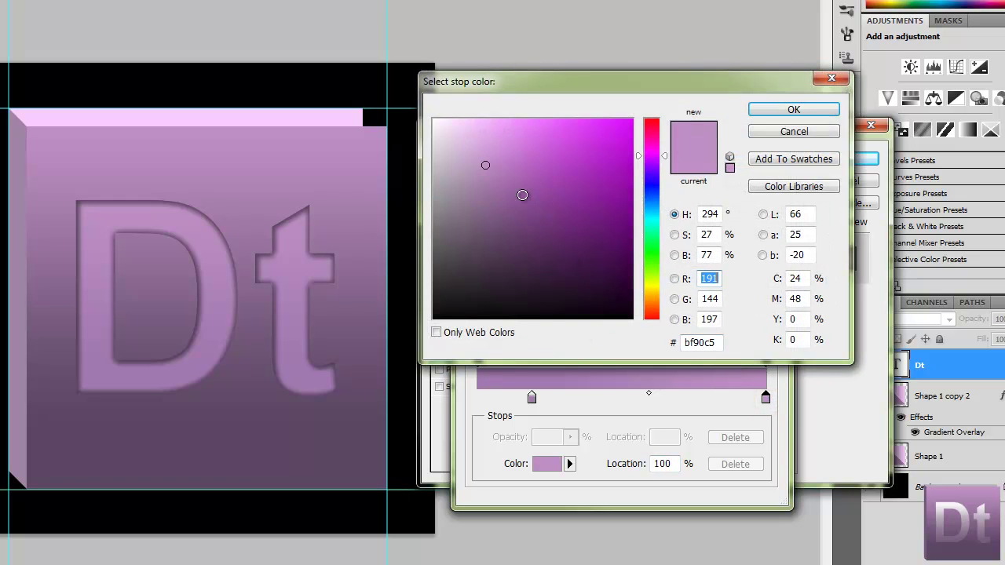
{"action": "mouse_move", "coordinate": [483, 188]}
{"action": "left_mouse_down"}
{"action": "mouse_move", "coordinate": [485, 225]}
{"action": "mouse_move", "coordinate": [484, 214]}
{"action": "left_mouse_up"}
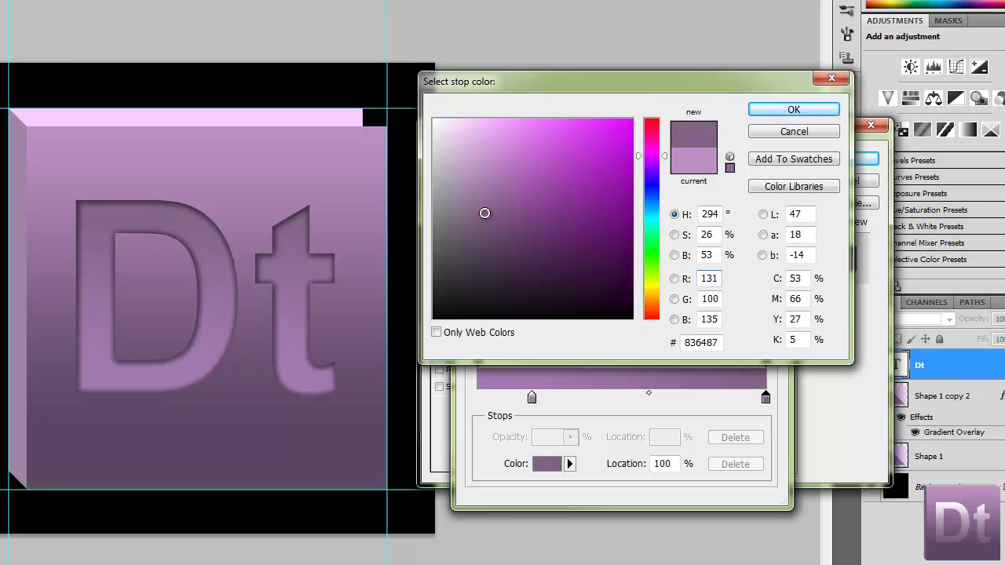
{"action": "left_click", "coordinate": [484, 213]}
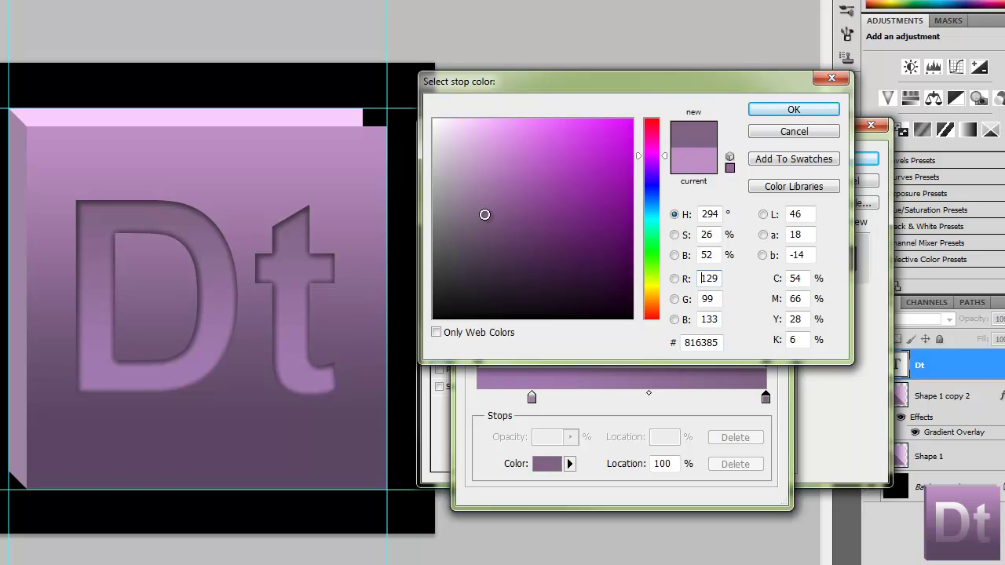
{"action": "left_click", "coordinate": [781, 114]}
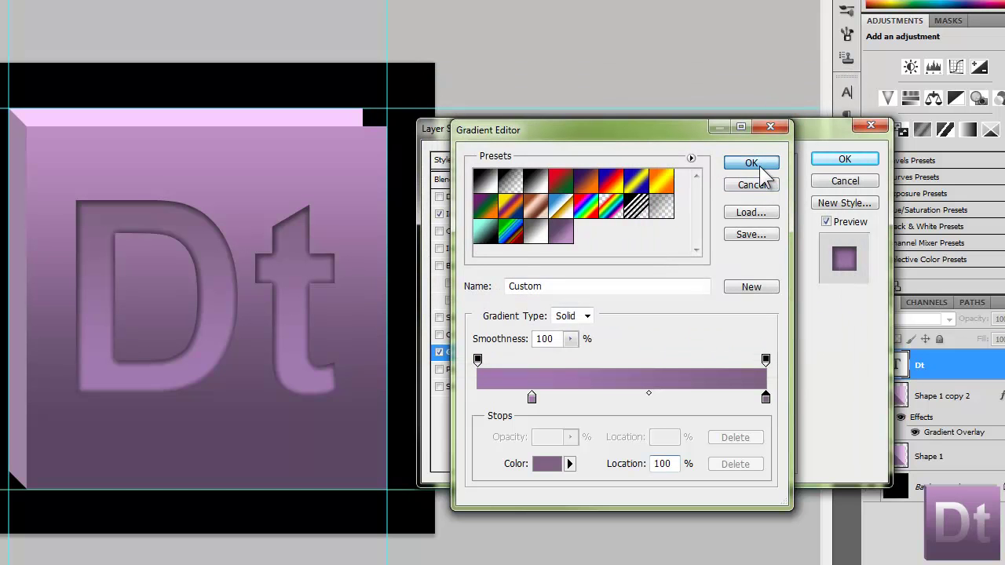
{"action": "left_click", "coordinate": [753, 164]}
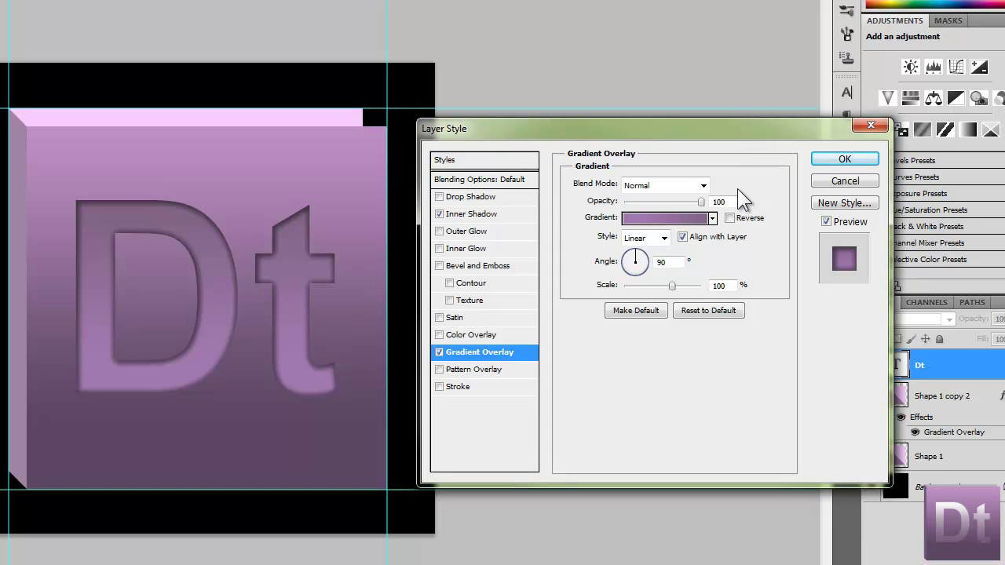
Move the 19% stop of the lettering's gradient to 0% and recolour it to the darker purple #7b5488.
{"action": "left_click", "coordinate": [694, 220]}
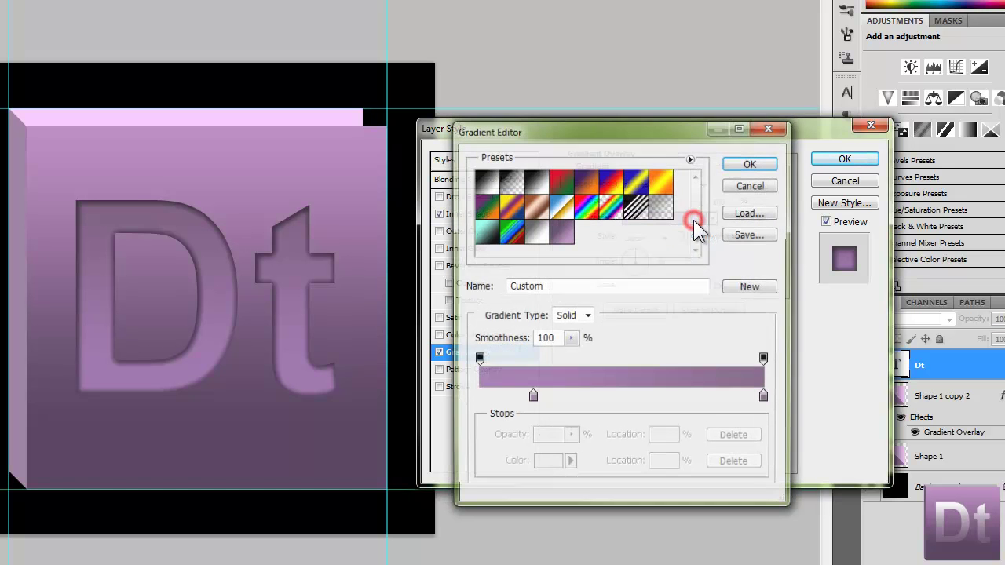
{"action": "left_click_drag", "start_coordinate": [526, 398], "coordinate": [476, 408]}
{"action": "left_click", "coordinate": [549, 465]}
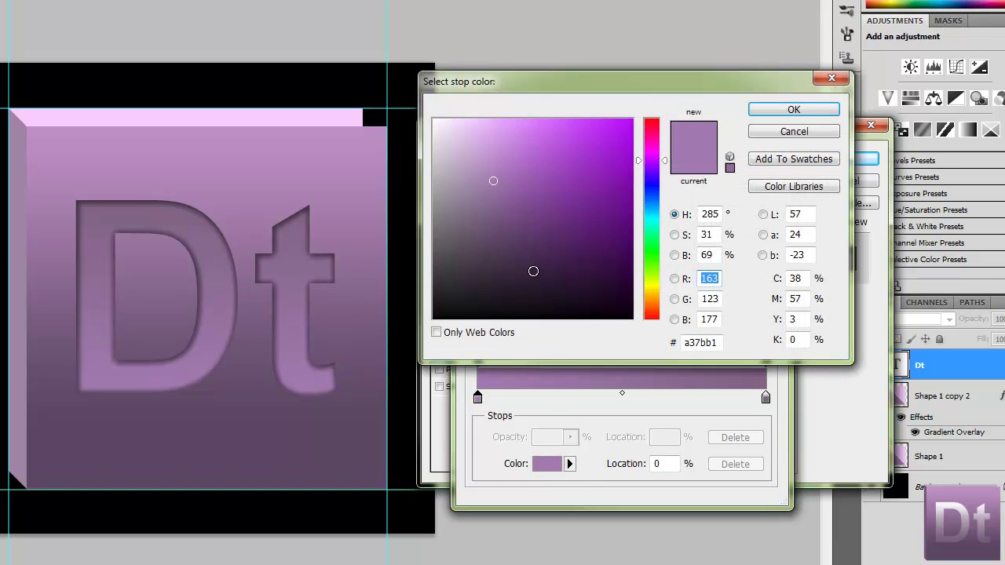
{"action": "mouse_move", "coordinate": [501, 181]}
{"action": "left_mouse_down"}
{"action": "mouse_move", "coordinate": [496, 161]}
{"action": "mouse_move", "coordinate": [491, 249]}
{"action": "mouse_move", "coordinate": [494, 225]}
{"action": "mouse_move", "coordinate": [509, 212]}
{"action": "left_mouse_up"}
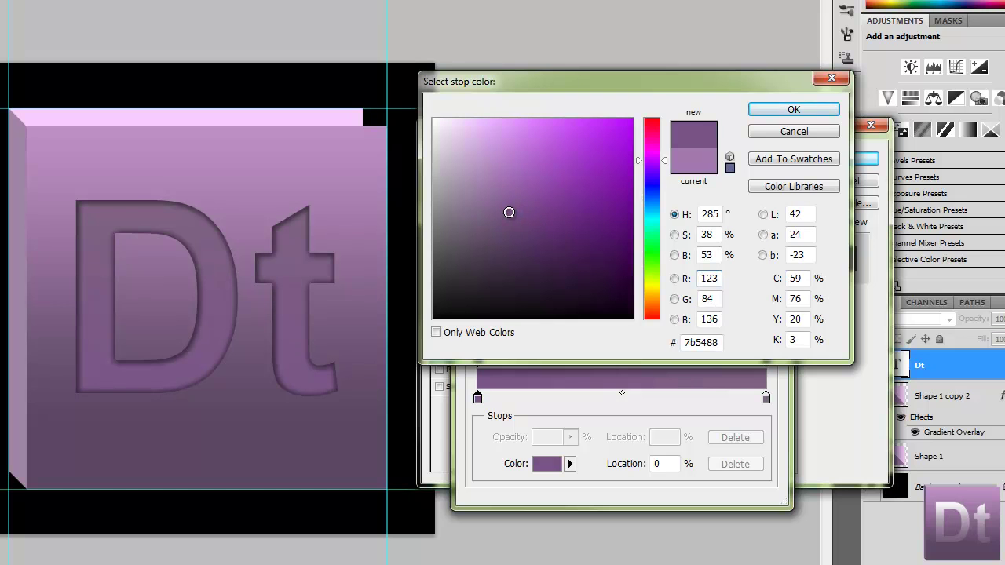
{"action": "left_click", "coordinate": [813, 114]}
{"action": "left_click", "coordinate": [765, 398]}
{"action": "left_click", "coordinate": [767, 399]}
{"action": "left_click", "coordinate": [547, 463]}
{"action": "left_click_drag", "start_coordinate": [524, 193], "coordinate": [569, 233]}
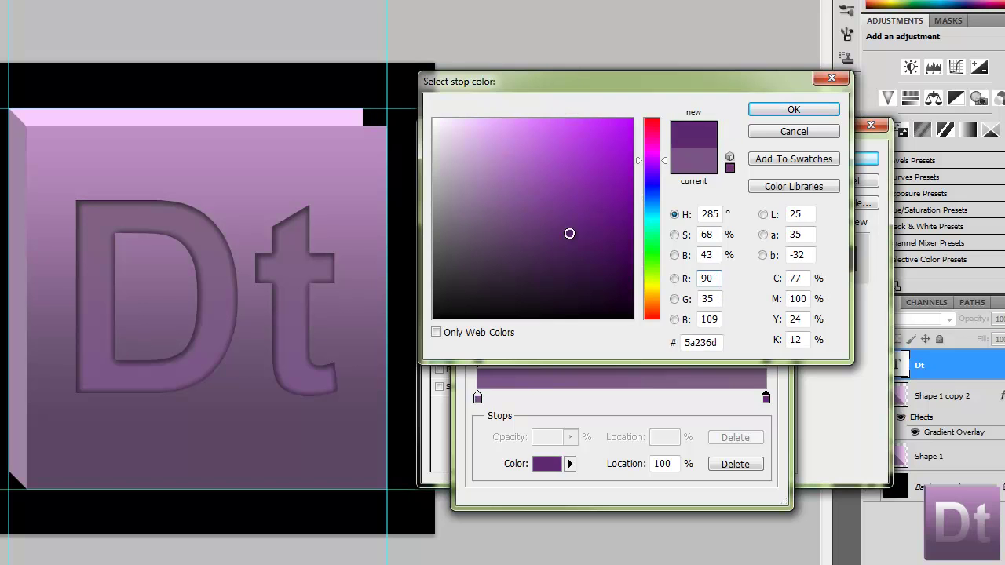
{"action": "left_click", "coordinate": [794, 132]}
Change the 100% stop of the lettering's gradient to a pale purple and accept the gradient.
{"action": "left_click", "coordinate": [766, 399]}
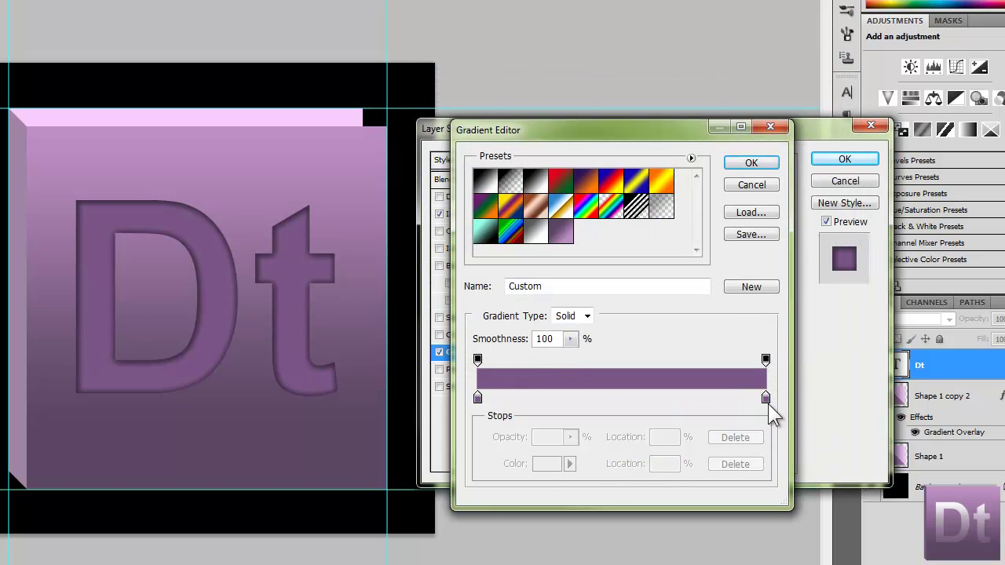
{"action": "mouse_move", "coordinate": [765, 398]}
{"action": "left_mouse_down"}
{"action": "mouse_move", "coordinate": [743, 416]}
{"action": "mouse_move", "coordinate": [755, 402]}
{"action": "mouse_move", "coordinate": [725, 422]}
{"action": "mouse_move", "coordinate": [760, 408]}
{"action": "mouse_move", "coordinate": [715, 415]}
{"action": "mouse_move", "coordinate": [766, 410]}
{"action": "left_mouse_up"}
{"action": "left_click", "coordinate": [565, 464]}
{"action": "left_click", "coordinate": [563, 464]}
{"action": "left_click", "coordinate": [548, 466]}
{"action": "mouse_move", "coordinate": [517, 211]}
{"action": "left_mouse_down"}
{"action": "mouse_move", "coordinate": [502, 187]}
{"action": "mouse_move", "coordinate": [511, 167]}
{"action": "mouse_move", "coordinate": [509, 229]}
{"action": "mouse_move", "coordinate": [513, 162]}
{"action": "mouse_move", "coordinate": [536, 150]}
{"action": "mouse_move", "coordinate": [477, 135]}
{"action": "mouse_move", "coordinate": [472, 161]}
{"action": "left_mouse_up"}
{"action": "left_click", "coordinate": [757, 114]}
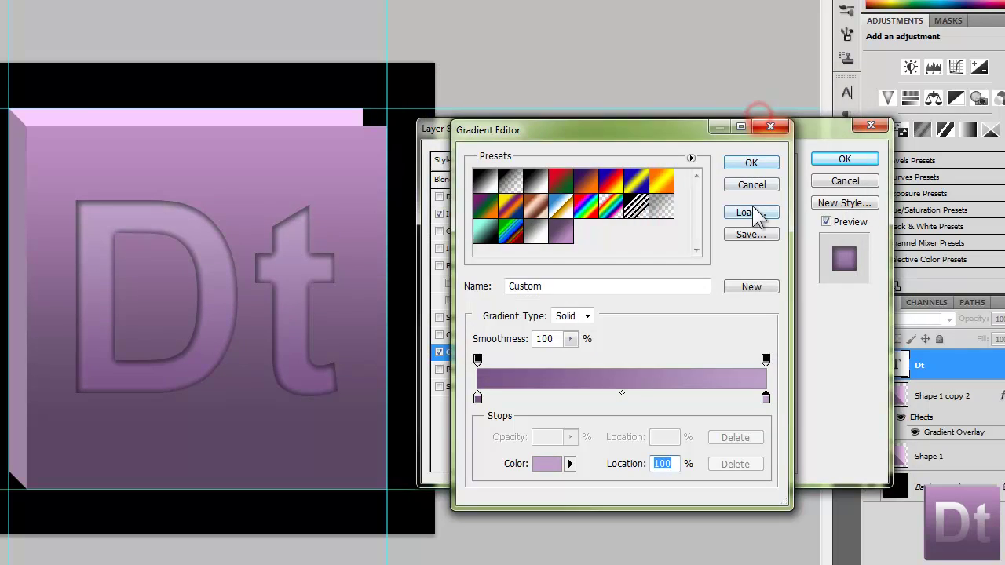
{"action": "left_click", "coordinate": [758, 165]}
Set the lettering's Inner Shadow to Normal blend mode with the dark grey colour #545353.
{"action": "left_click", "coordinate": [496, 215]}
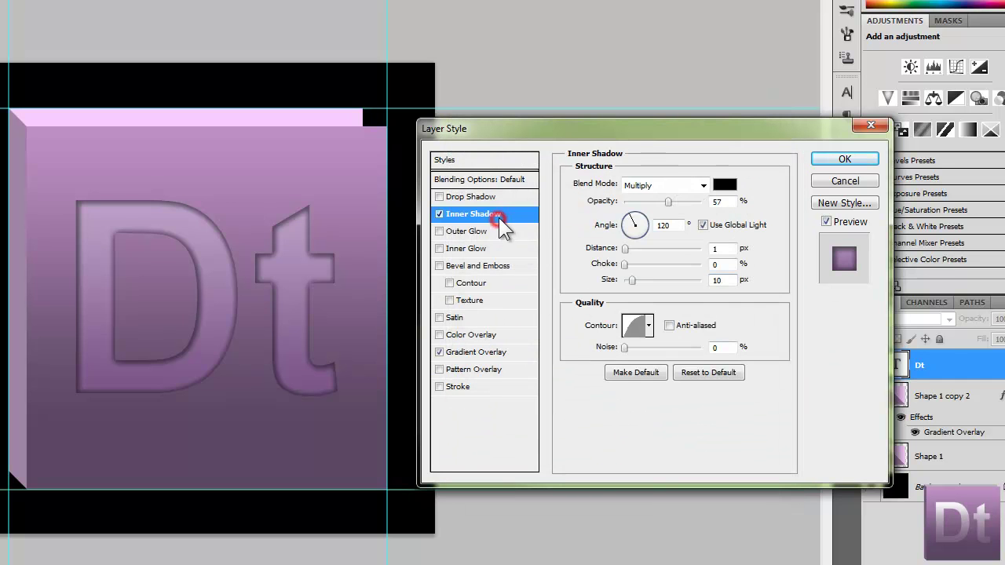
{"action": "left_click", "coordinate": [723, 186]}
{"action": "mouse_move", "coordinate": [433, 223]}
{"action": "left_mouse_down"}
{"action": "mouse_move", "coordinate": [446, 250]}
{"action": "mouse_move", "coordinate": [435, 240]}
{"action": "mouse_move", "coordinate": [428, 109]}
{"action": "mouse_move", "coordinate": [431, 186]}
{"action": "left_mouse_up"}
{"action": "left_click_drag", "start_coordinate": [594, 84], "coordinate": [271, 120]}
{"action": "left_click", "coordinate": [483, 148]}
{"action": "left_click", "coordinate": [687, 184]}
{"action": "left_click", "coordinate": [680, 202]}
{"action": "left_click", "coordinate": [722, 186]}
{"action": "left_click_drag", "start_coordinate": [302, 114], "coordinate": [687, 122]}
{"action": "mouse_move", "coordinate": [541, 207]}
{"action": "left_mouse_down"}
{"action": "mouse_move", "coordinate": [482, 266]}
{"action": "mouse_move", "coordinate": [477, 297]}
{"action": "mouse_move", "coordinate": [504, 277]}
{"action": "mouse_move", "coordinate": [500, 296]}
{"action": "left_mouse_up"}
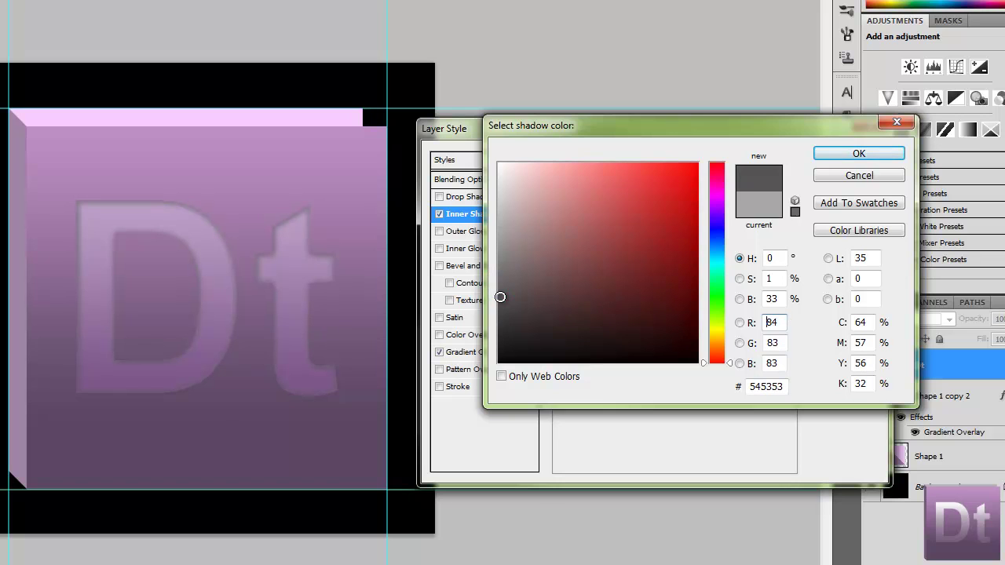
{"action": "left_click", "coordinate": [858, 154]}
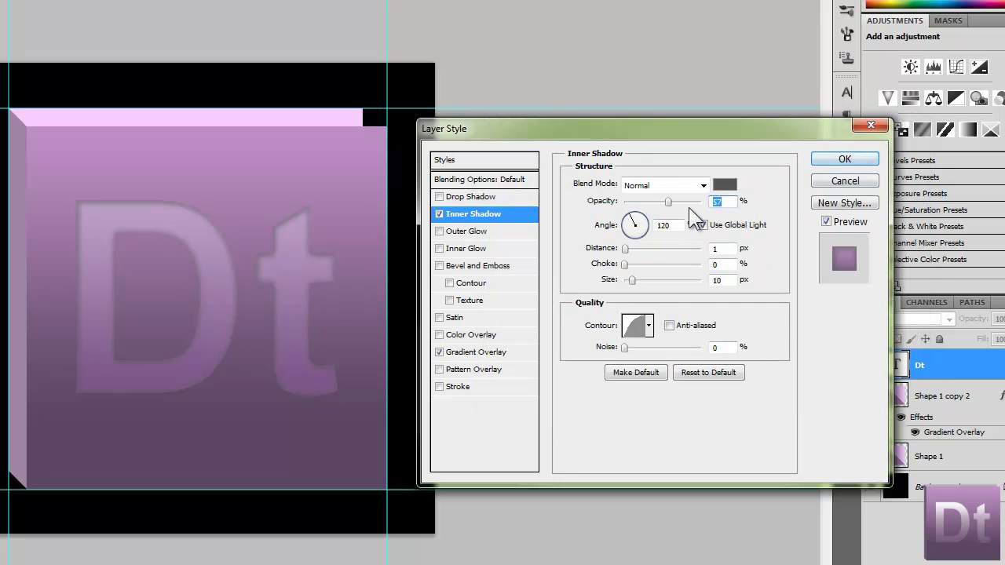
Set the Inner Shadow opacity to 39% and apply the layer style with Drop Shadow left off.
{"action": "left_click_drag", "start_coordinate": [669, 203], "coordinate": [649, 219]}
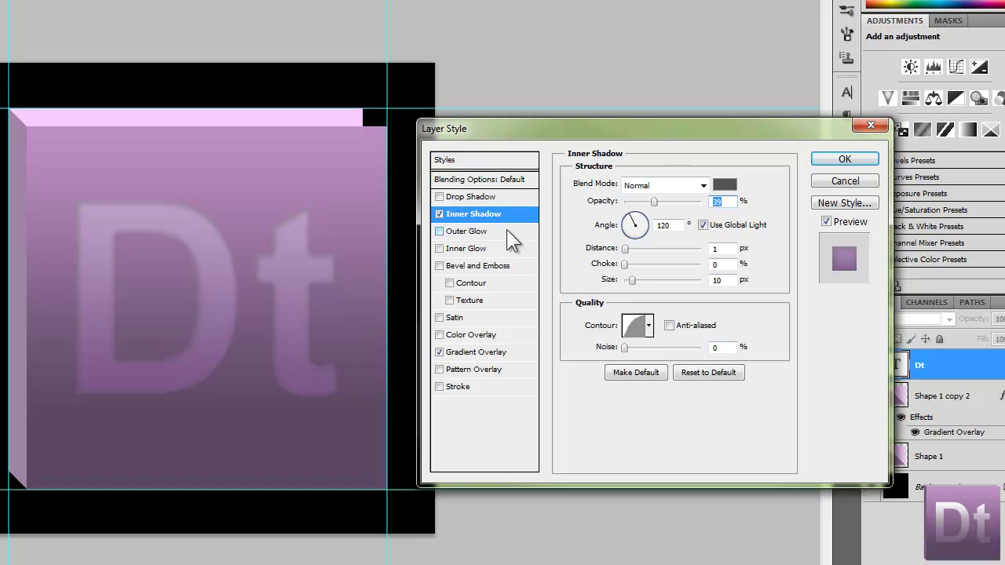
{"action": "left_click", "coordinate": [489, 196]}
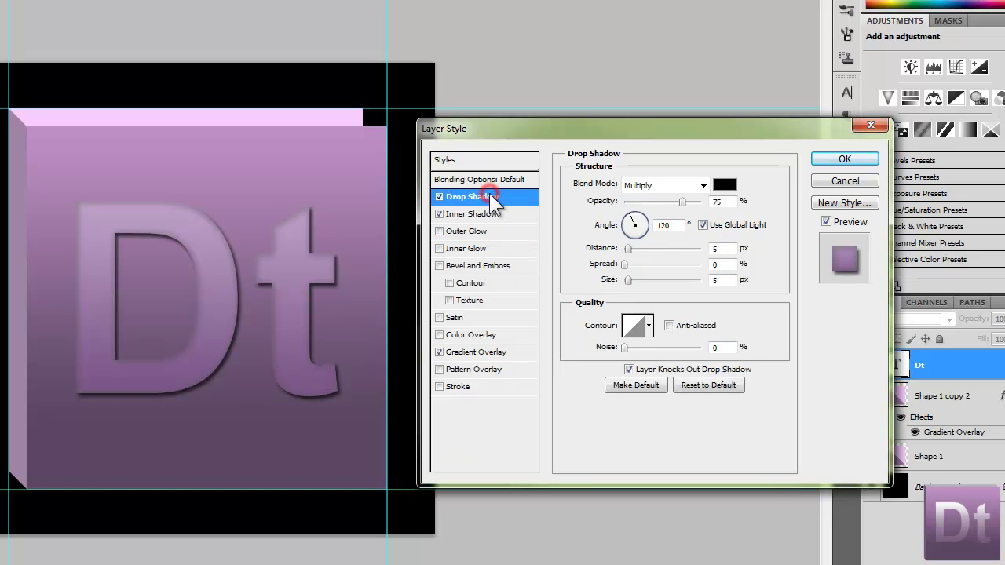
{"action": "left_click", "coordinate": [438, 196]}
{"action": "left_click", "coordinate": [828, 167]}
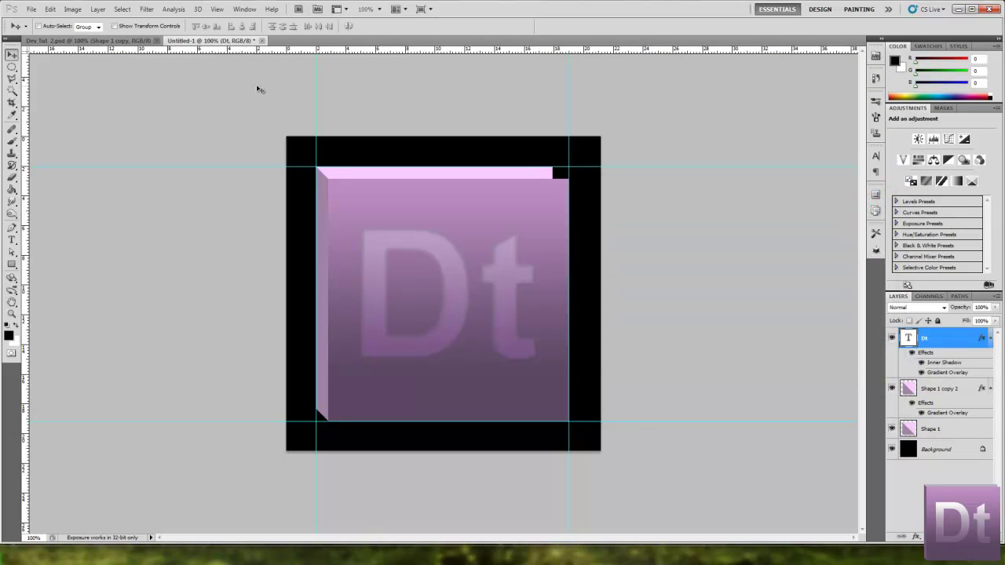
Compare the working icon with the finished reference in Dev Tut 2.psd.
{"action": "left_click", "coordinate": [112, 41]}
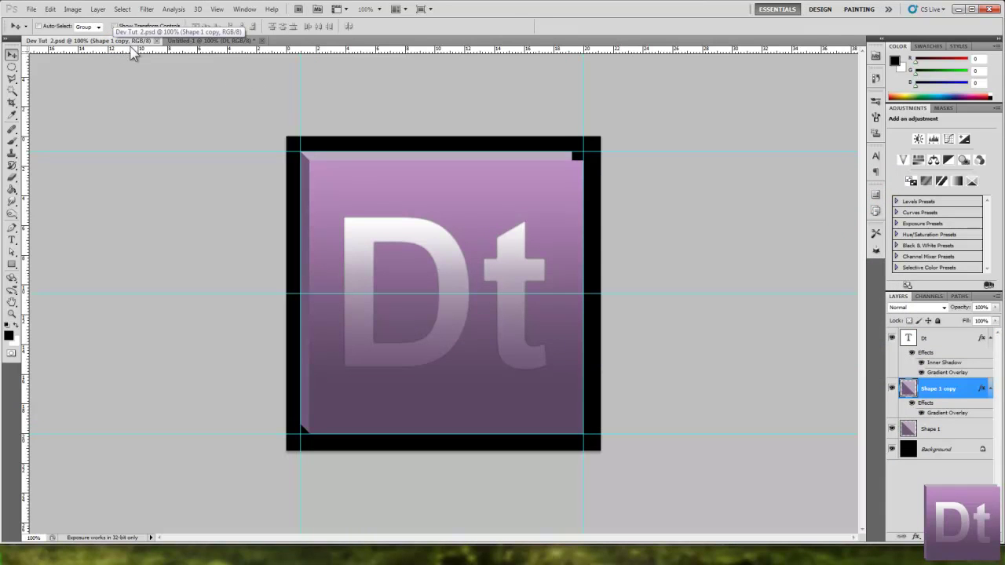
{"action": "left_click", "coordinate": [226, 39]}
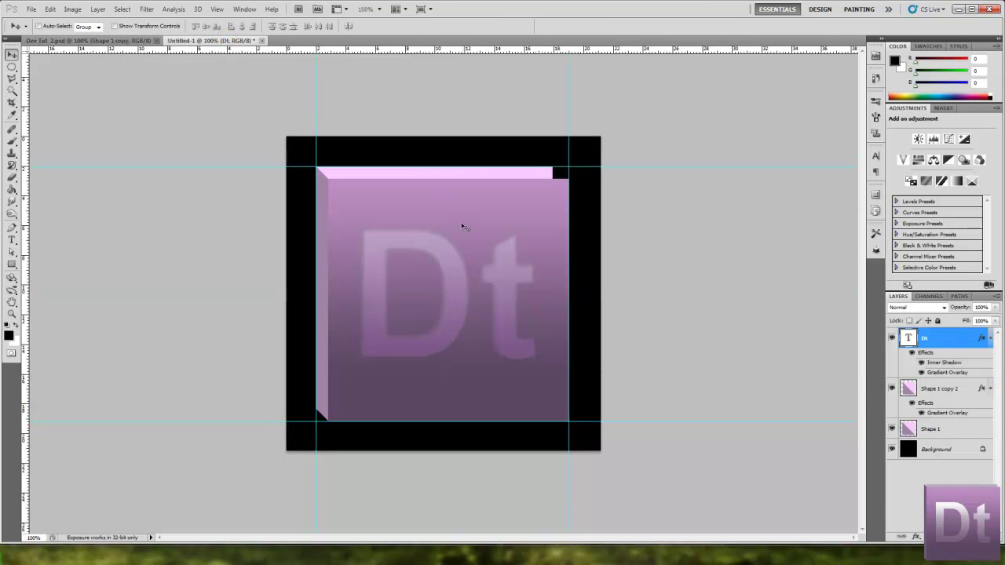
{"action": "double_click", "coordinate": [947, 414]}
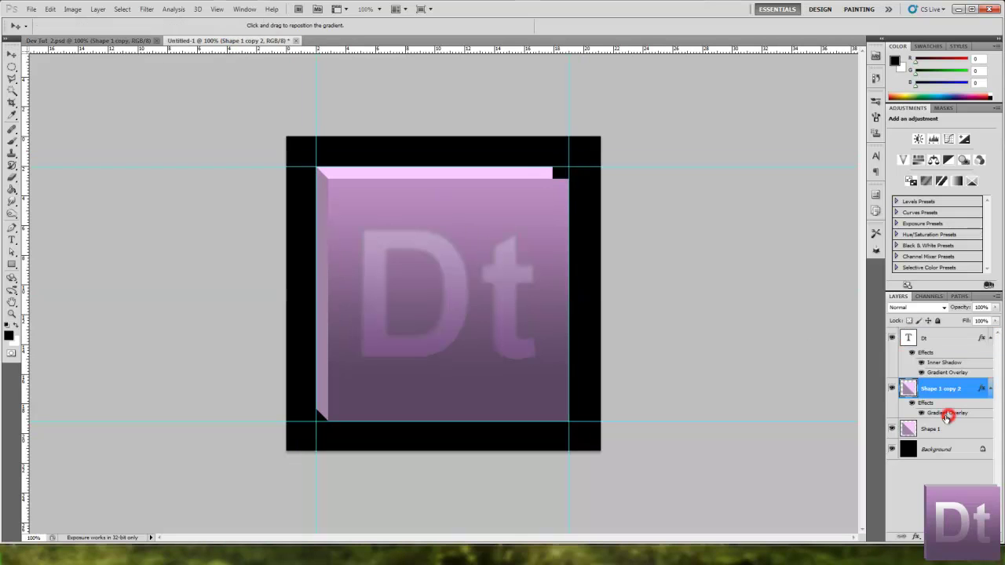
{"action": "left_click", "coordinate": [763, 242]}
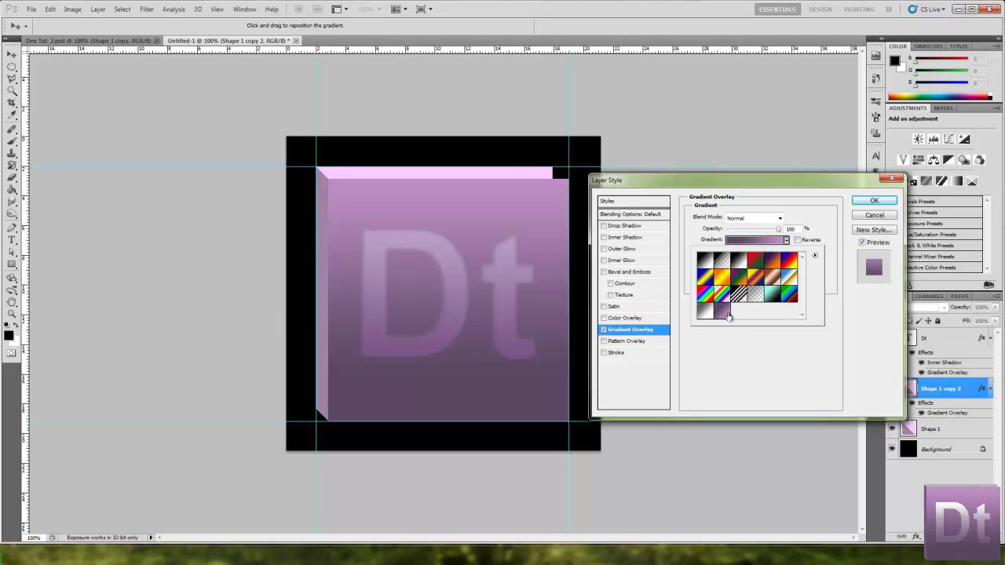
{"action": "double_click", "coordinate": [727, 313]}
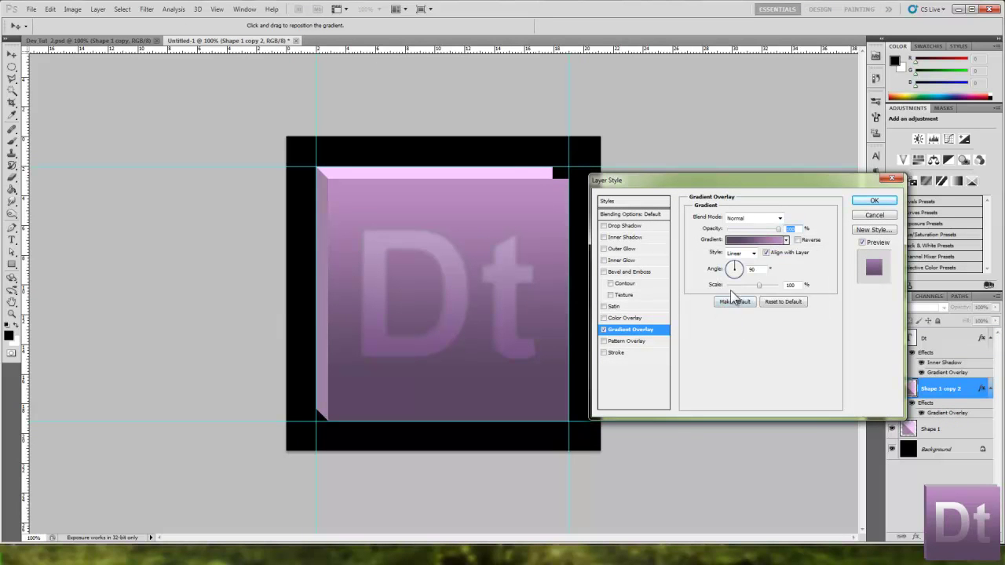
{"action": "left_click", "coordinate": [745, 240]}
{"action": "left_click", "coordinate": [821, 361]}
{"action": "left_click", "coordinate": [673, 404]}
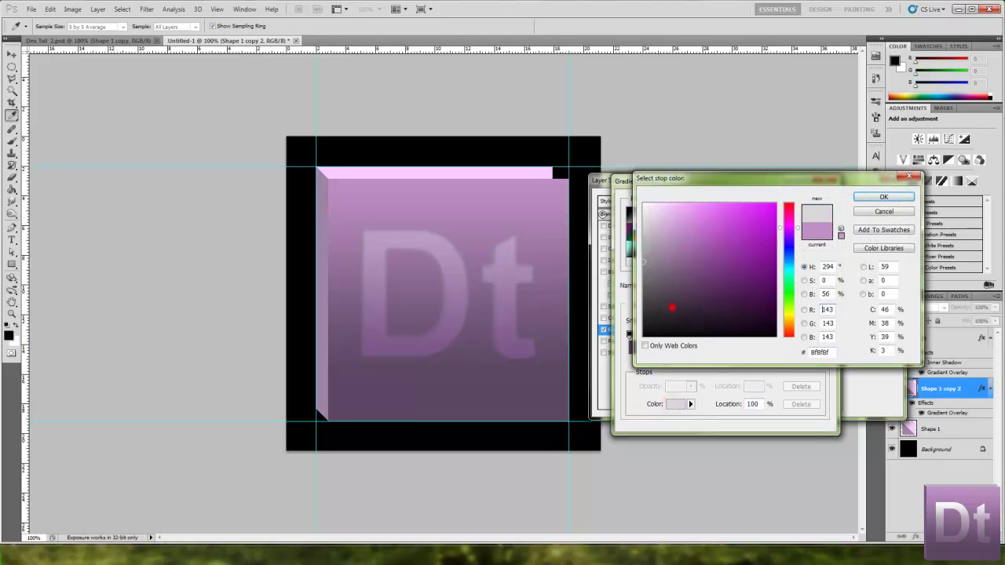
{"action": "left_click_drag", "start_coordinate": [657, 300], "coordinate": [590, 152]}
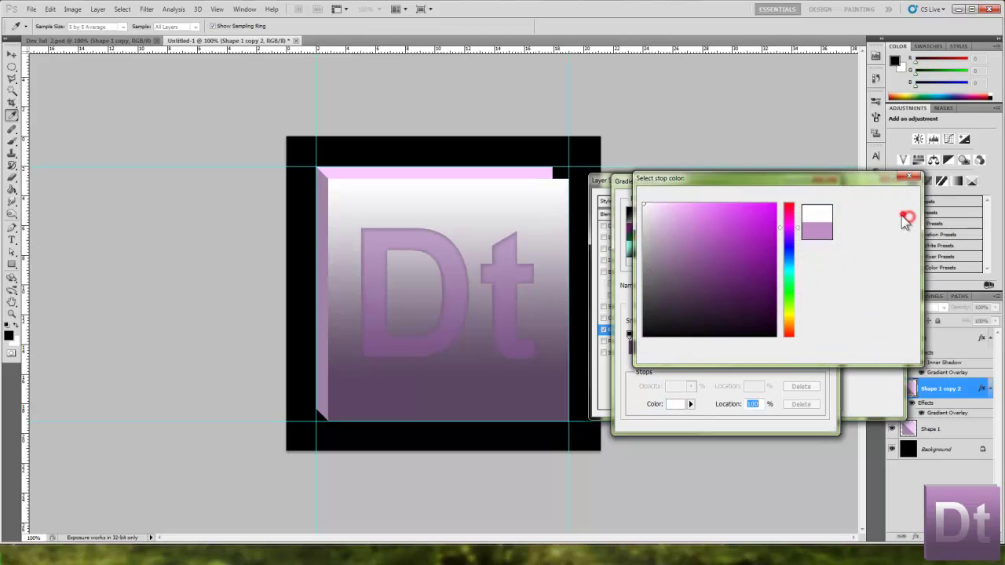
{"action": "left_click", "coordinate": [901, 214]}
{"action": "left_click", "coordinate": [816, 218]}
{"action": "left_click", "coordinate": [872, 212]}
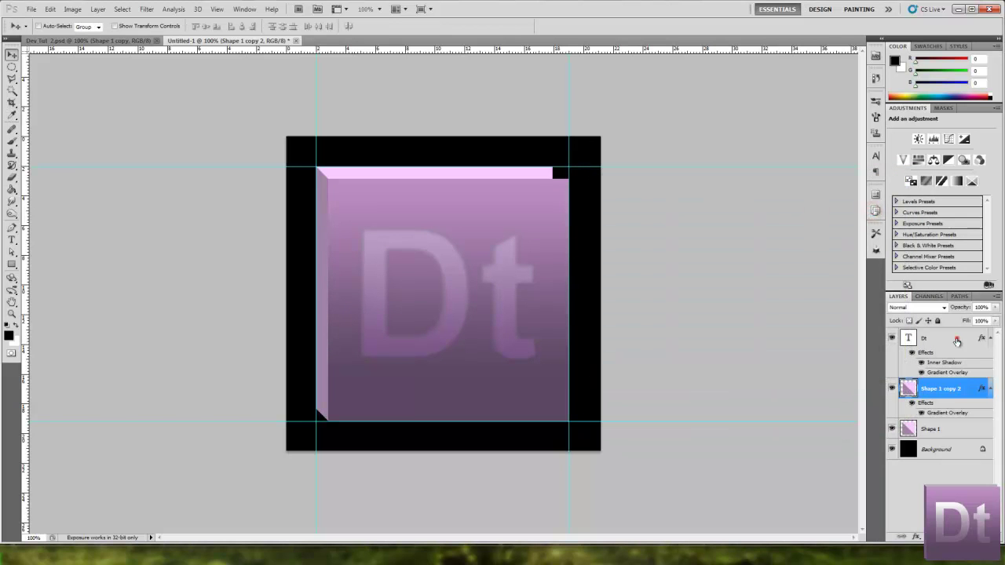
Change the 100% stop of the Dt layer's Gradient Overlay to white #ffffff and accept the gradient.
{"action": "left_click", "coordinate": [956, 337]}
{"action": "double_click", "coordinate": [958, 374]}
{"action": "left_click", "coordinate": [779, 234]}
{"action": "left_click", "coordinate": [821, 360]}
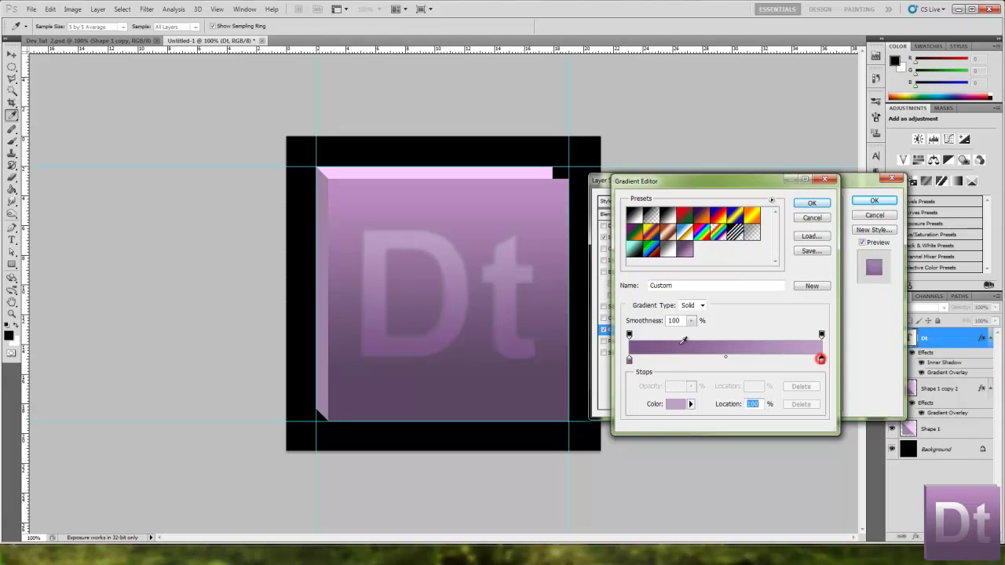
{"action": "left_click", "coordinate": [683, 410]}
{"action": "left_click_drag", "start_coordinate": [678, 277], "coordinate": [473, 17]}
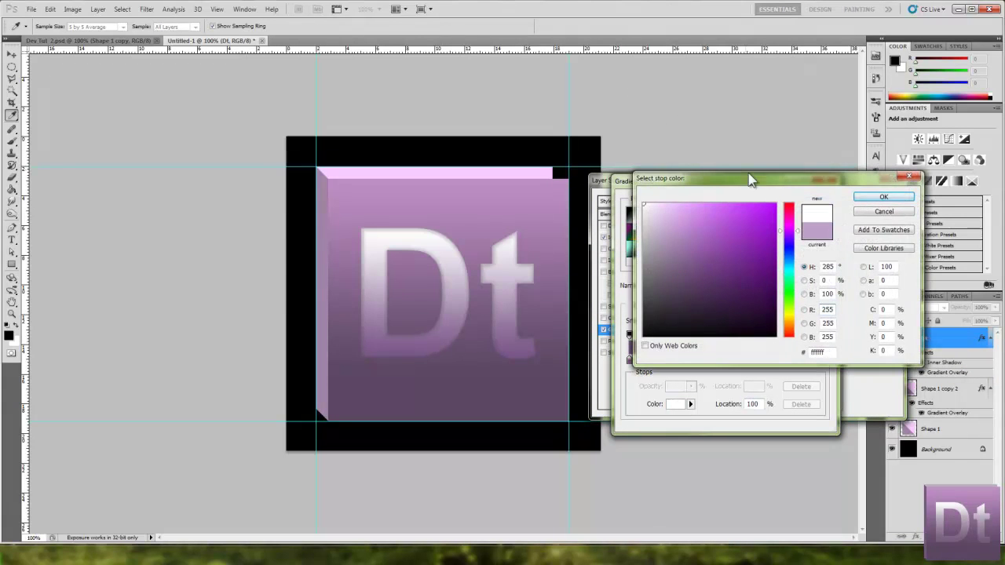
{"action": "left_click", "coordinate": [876, 200]}
{"action": "left_click", "coordinate": [813, 201]}
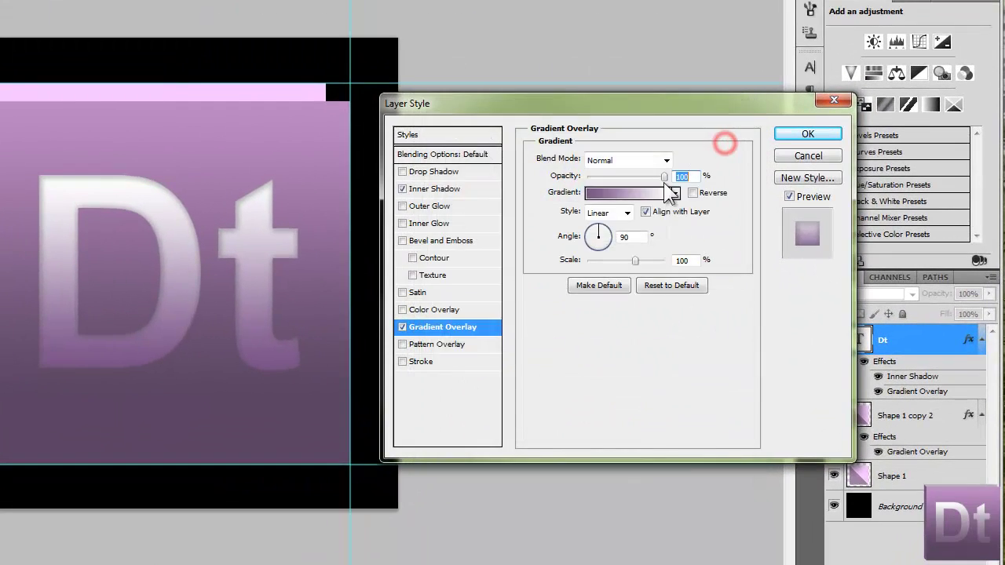
Set the Dt layer's Inner Shadow to 100% opacity and 7 px size, and apply the layer style.
{"action": "left_click", "coordinate": [427, 189]}
{"action": "left_click_drag", "start_coordinate": [619, 176], "coordinate": [693, 179]}
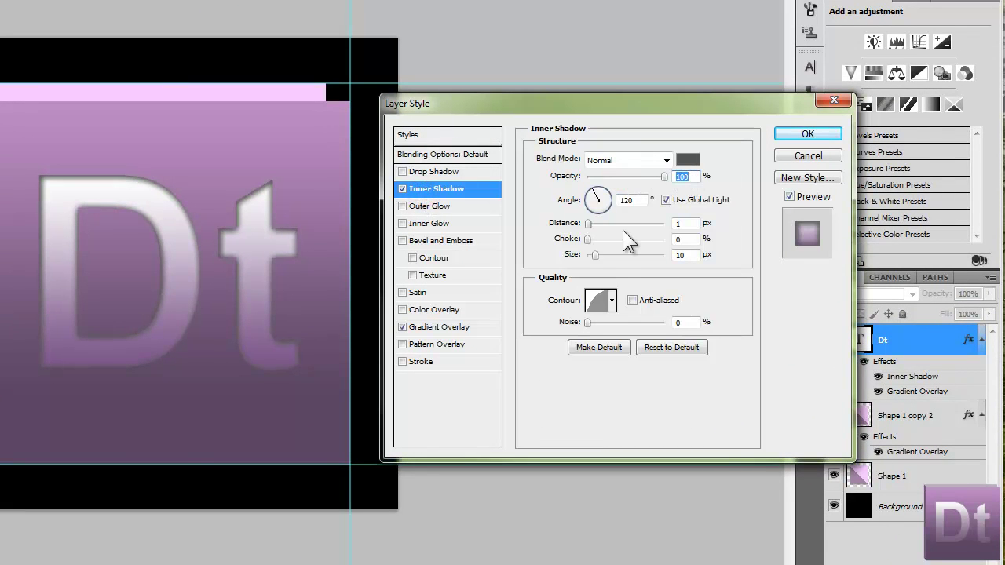
{"action": "left_click_drag", "start_coordinate": [597, 255], "coordinate": [591, 254]}
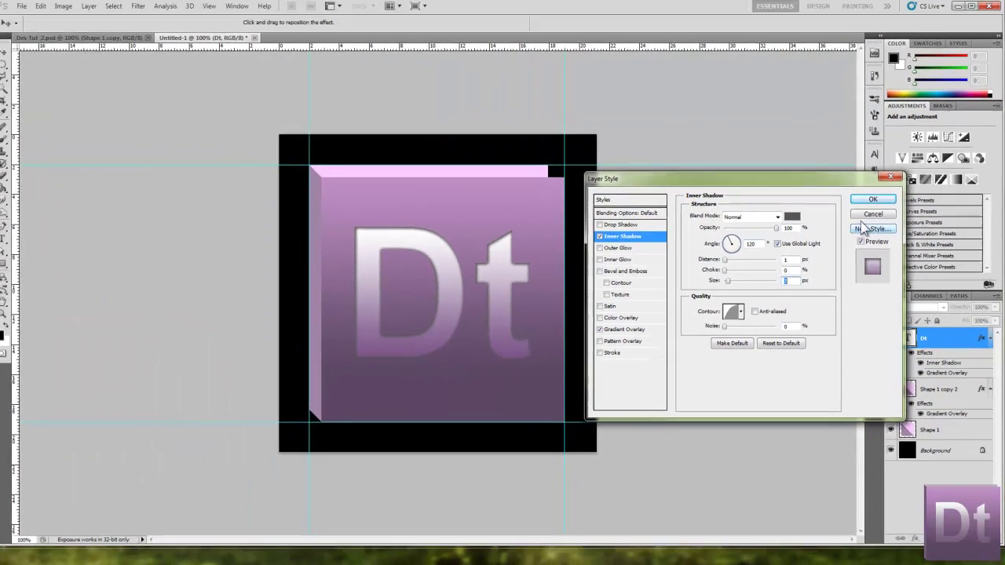
{"action": "left_click", "coordinate": [825, 152]}
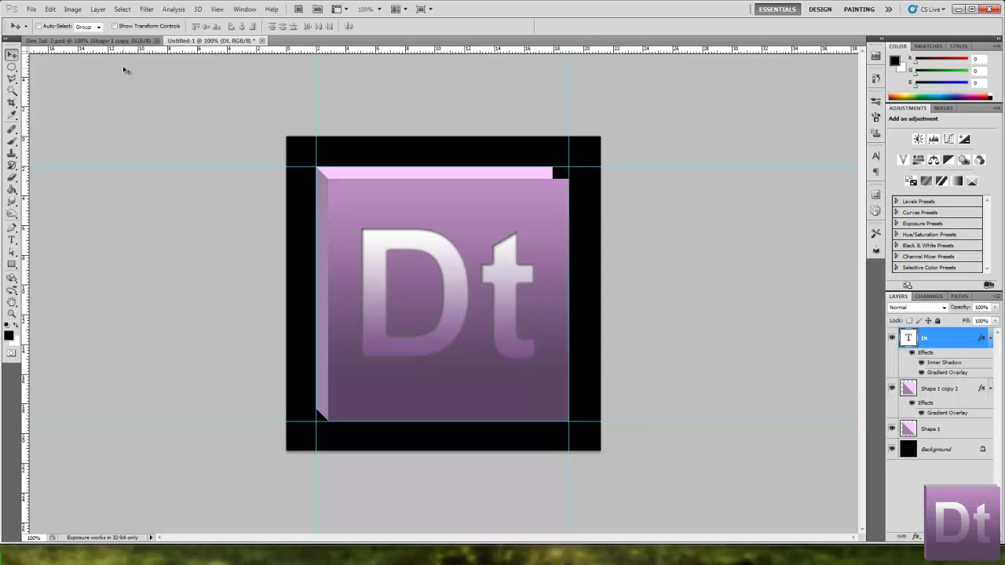
{"action": "left_click", "coordinate": [191, 42]}
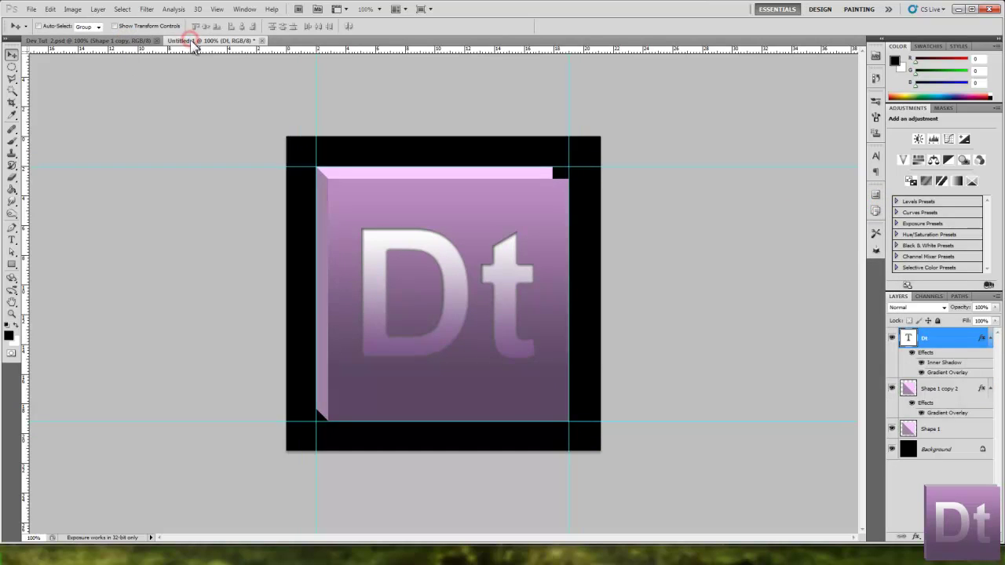